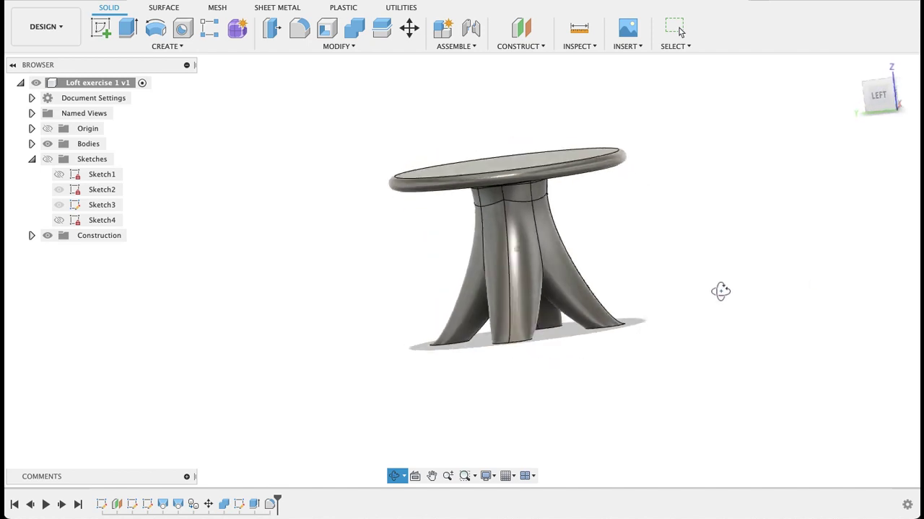
pyautogui.press('Escape')
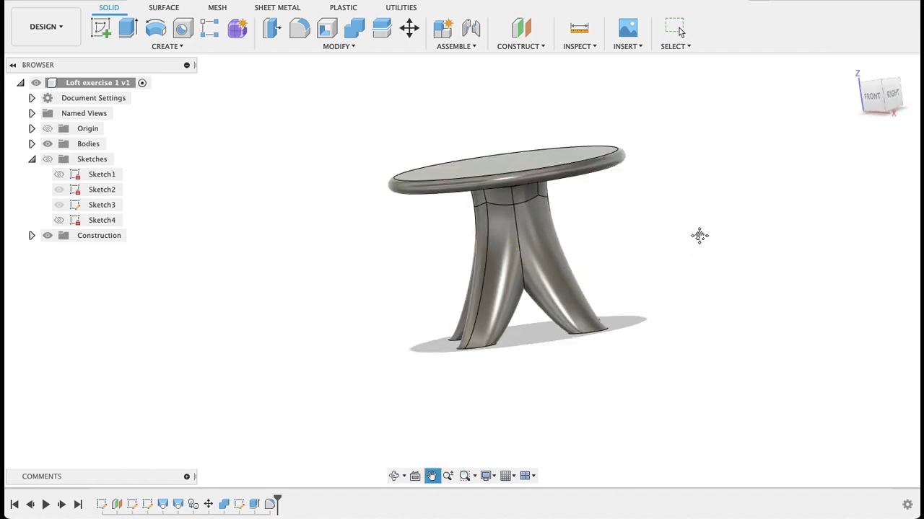
pyautogui.moveTo(698, 235); pyautogui.dragTo(653, 280, button='middle')
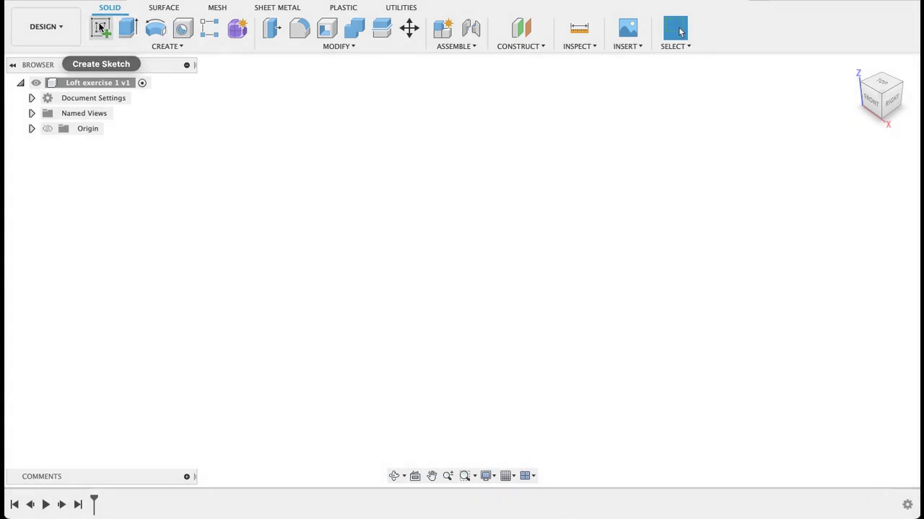
# Step: Sketch a 300 mm diameter circle centred on the origin on the horizontal XY plane, and finish the sketch
pyautogui.click(101, 28)
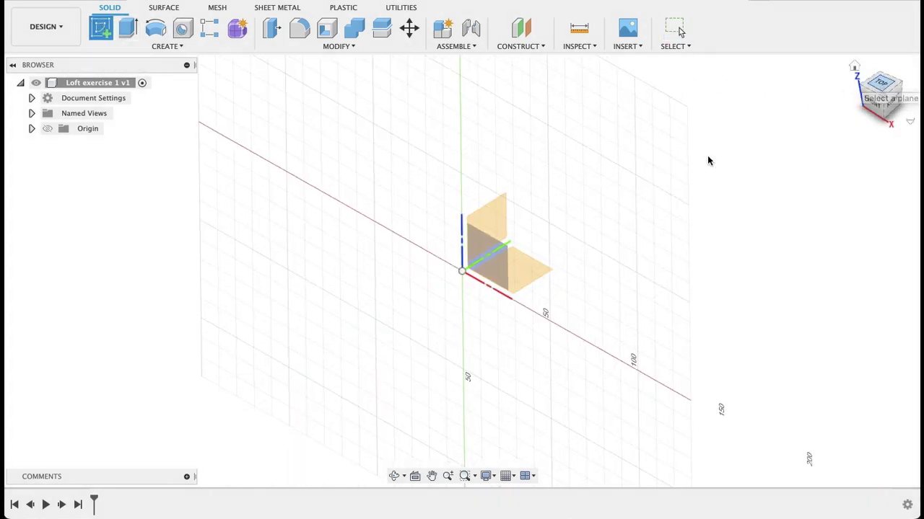
pyautogui.click(505, 273)
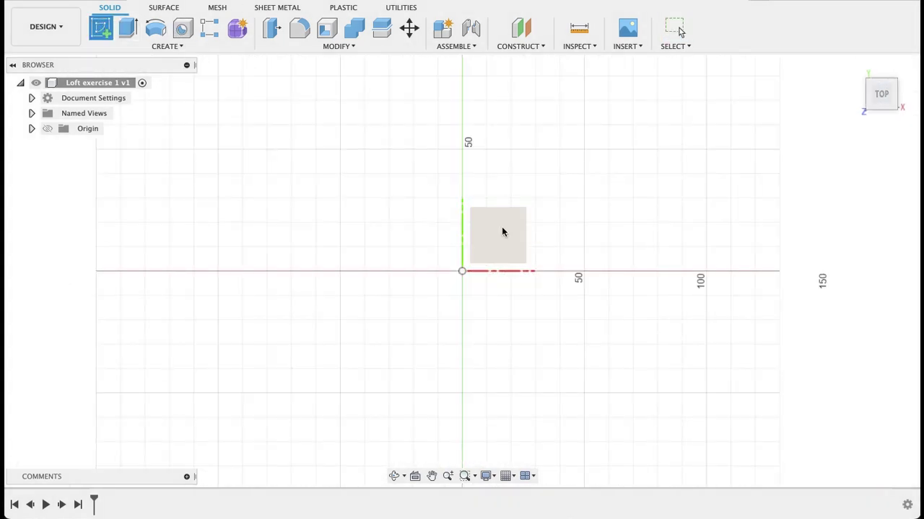
pyautogui.press('c')
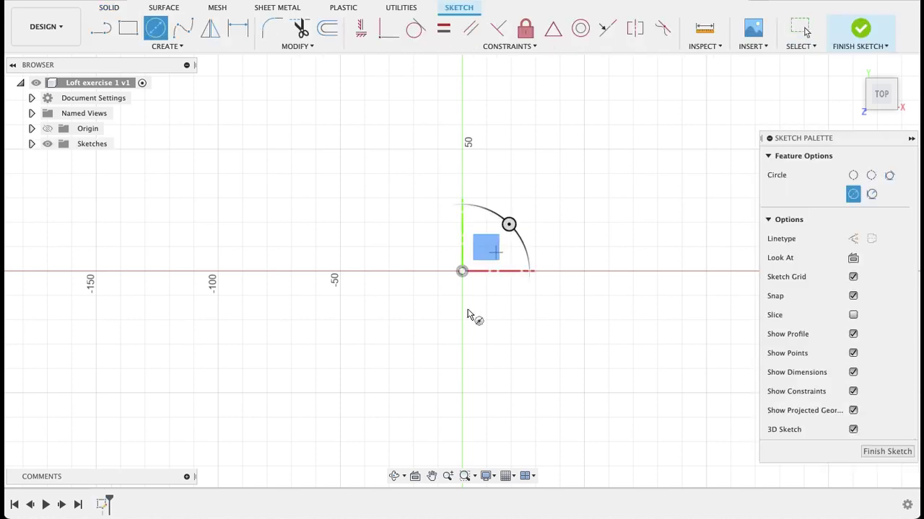
pyautogui.click(462, 271)
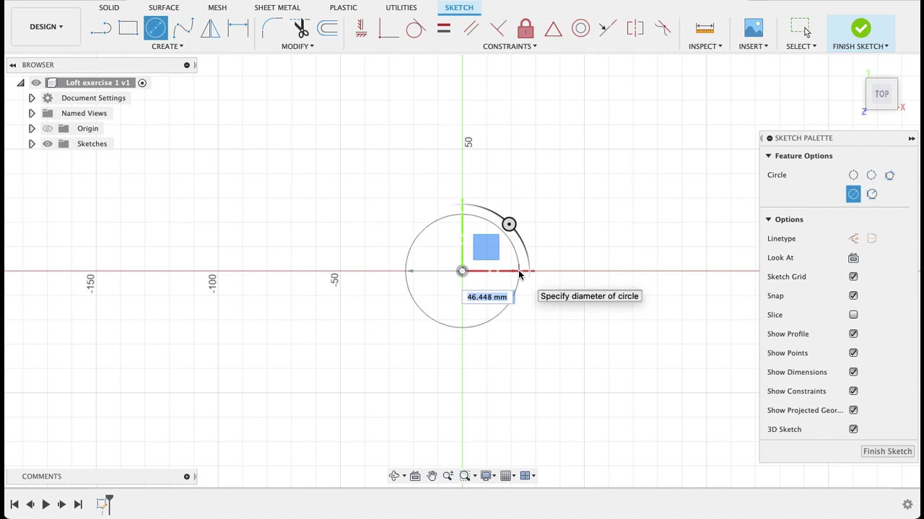
pyautogui.press('Return')
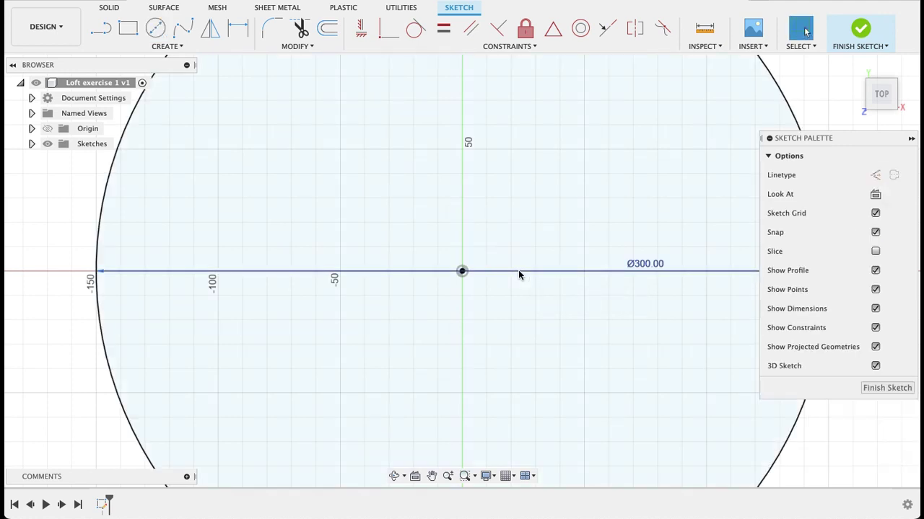
pyautogui.scroll(-3, 518, 274)
pyautogui.scroll(-3, 518, 273)
pyautogui.moveTo(497, 326)
pyautogui.keyDown('shift'); pyautogui.mouseDown(button='middle')
pyautogui.moveTo(495, 198)
pyautogui.moveTo(496, 274)
pyautogui.mouseUp(button='middle'); pyautogui.keyUp('shift')
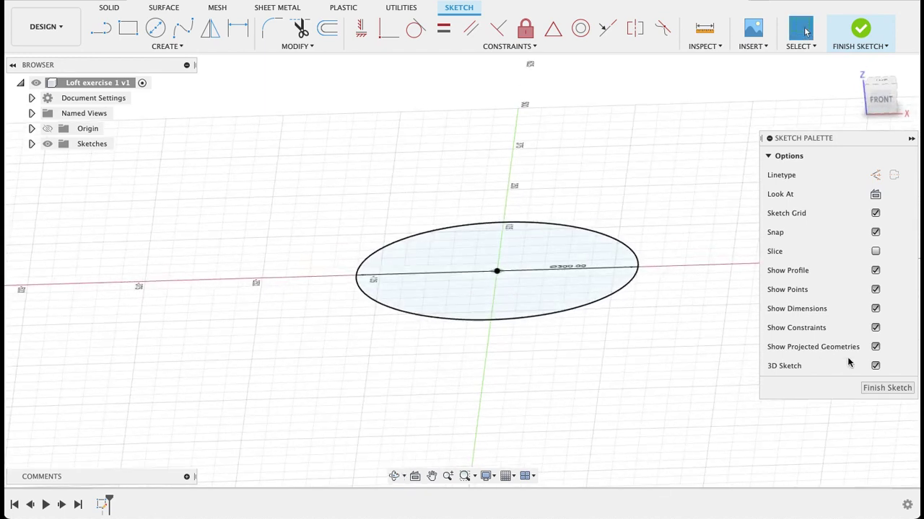
pyautogui.click(872, 386)
# Step: Create a construction plane offset -600 mm from the circle profile
pyautogui.click(533, 30)
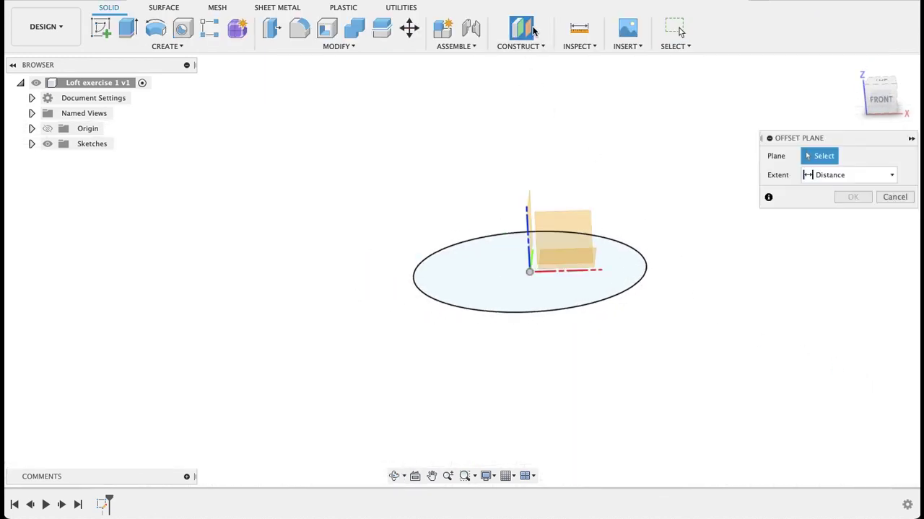
pyautogui.keyDown('shift'); pyautogui.moveTo(713, 179); pyautogui.dragTo(688, 245, button='middle'); pyautogui.keyUp('shift')
pyautogui.click(577, 231)
pyautogui.keyDown('shift'); pyautogui.moveTo(683, 306); pyautogui.dragTo(604, 247, button='middle'); pyautogui.keyUp('shift')
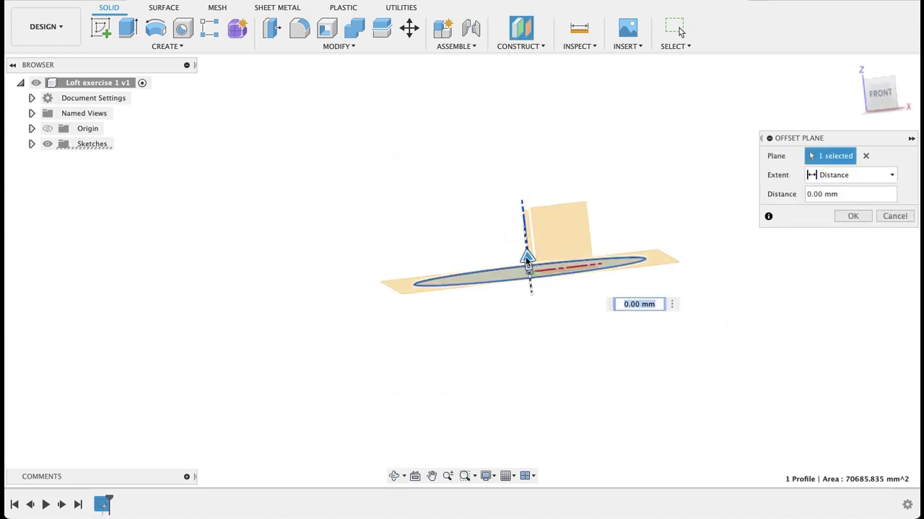
pyautogui.moveTo(527, 262); pyautogui.dragTo(539, 368)
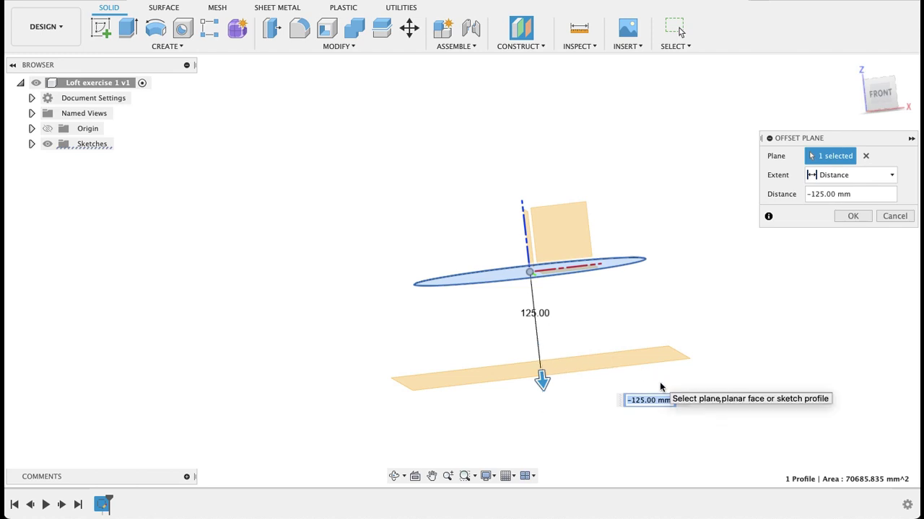
pyautogui.write('-600')
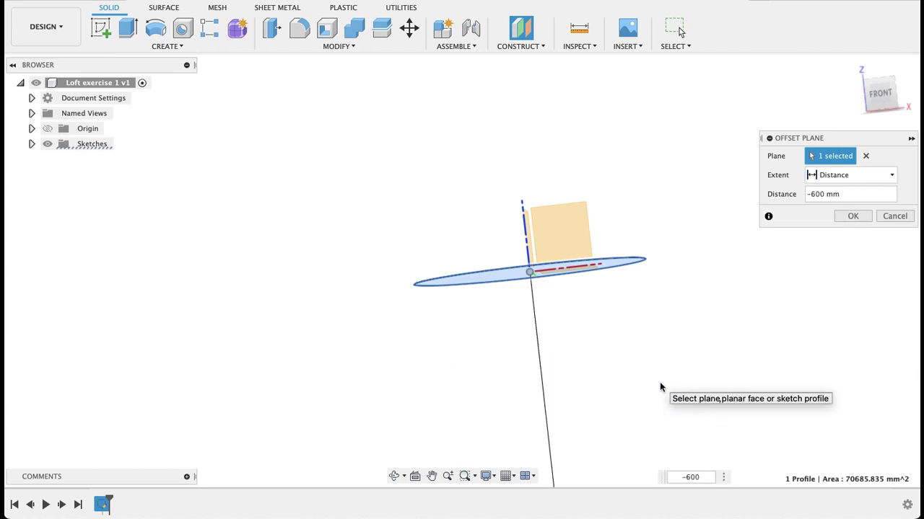
pyautogui.press('Return')
pyautogui.keyDown('shift'); pyautogui.moveTo(660, 387); pyautogui.dragTo(677, 281, button='middle'); pyautogui.keyUp('shift')
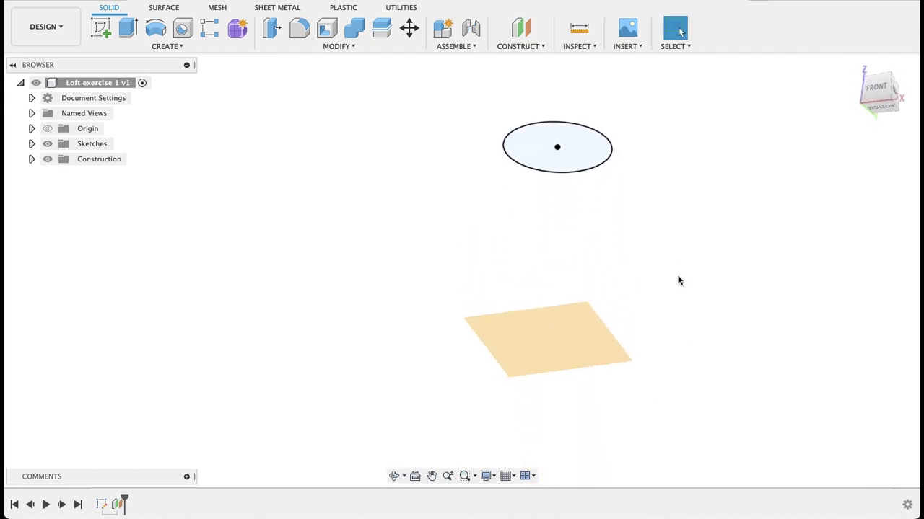
# Step: Start a sketch on the offset plane and draw a 300 mm construction line from the origin along the positive X axis
pyautogui.click(101, 28)
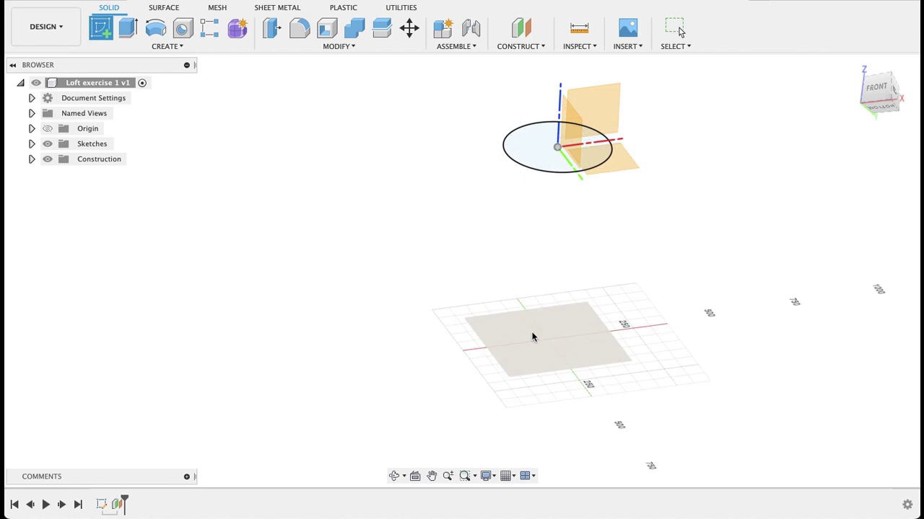
pyautogui.click(530, 336)
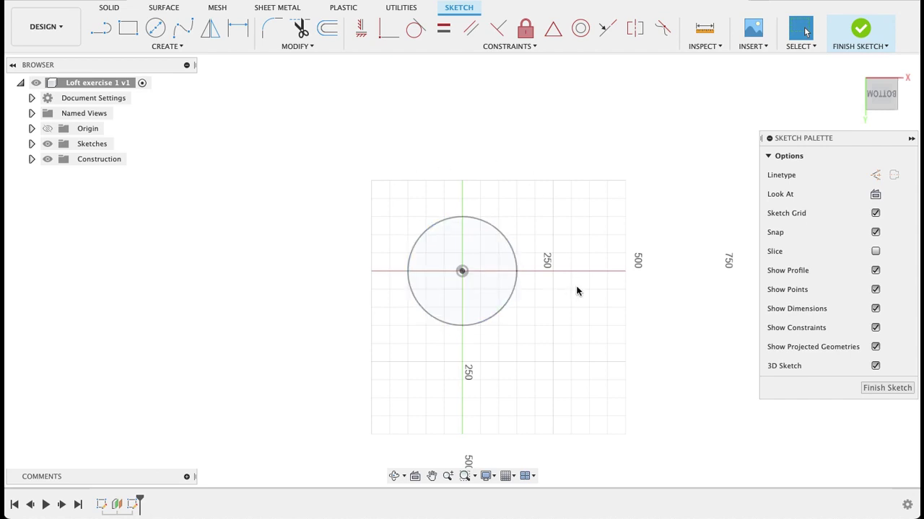
pyautogui.press('l')
pyautogui.press('x')
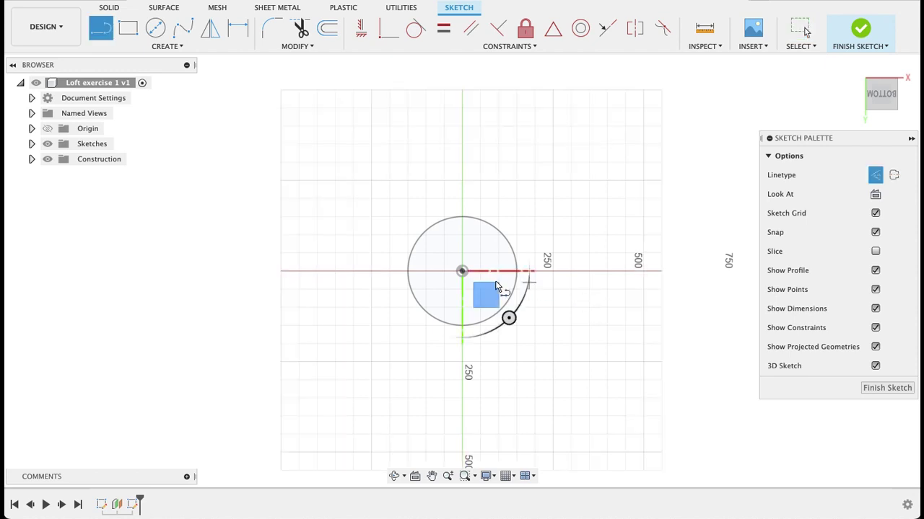
pyautogui.click(462, 271)
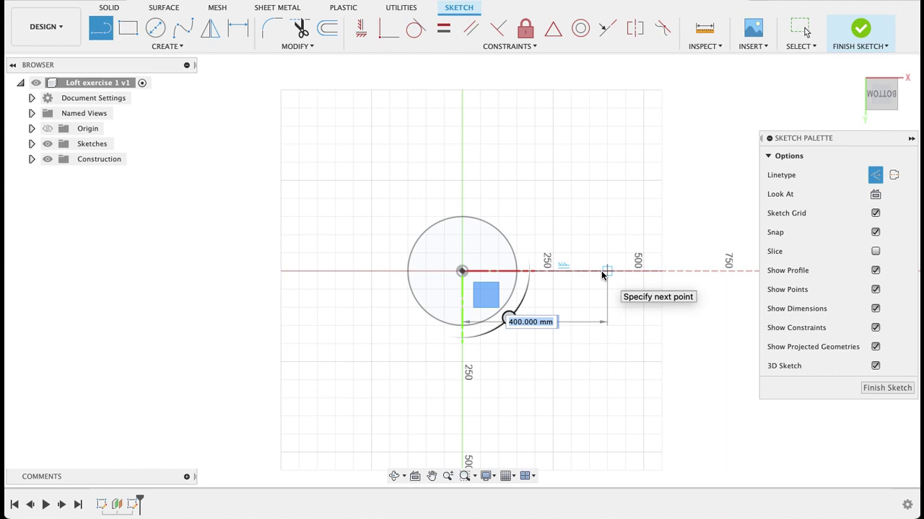
pyautogui.write('300')
pyautogui.press('Return')
pyautogui.press('Escape')
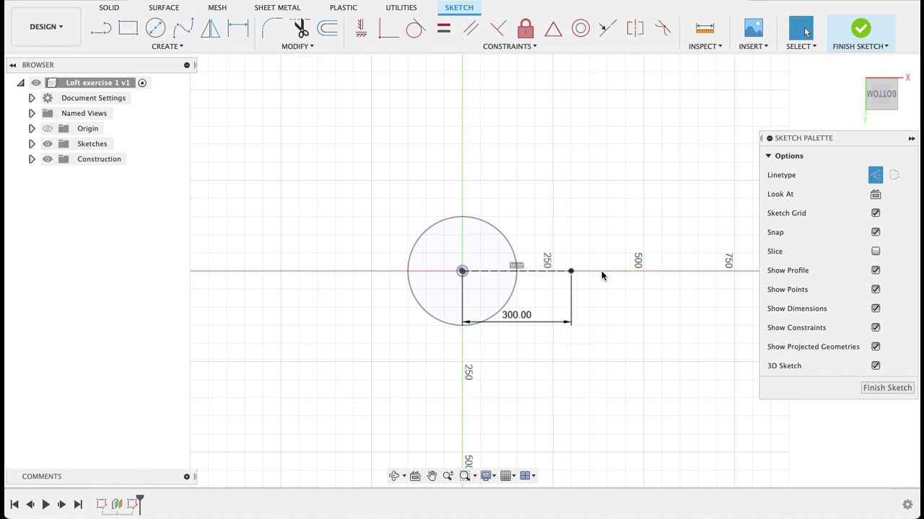
# Step: Draw a second 300 mm construction line from the origin in the opposite direction, at 180 degrees to the first
pyautogui.press('l')
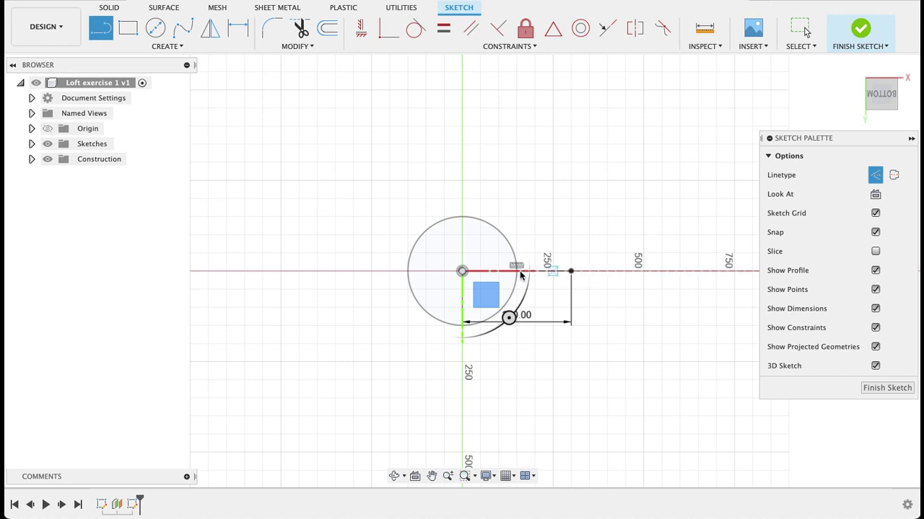
pyautogui.click(456, 272)
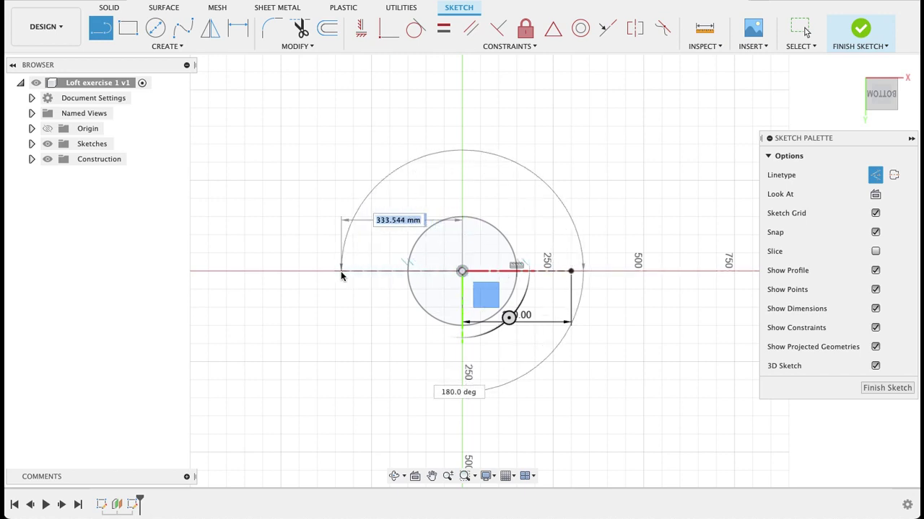
pyautogui.write('300')
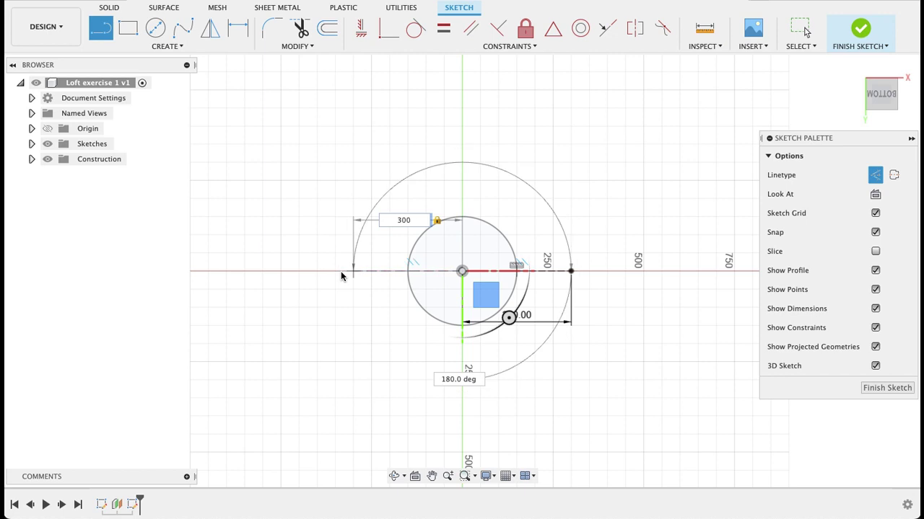
pyautogui.press('Return')
pyautogui.press('Escape')
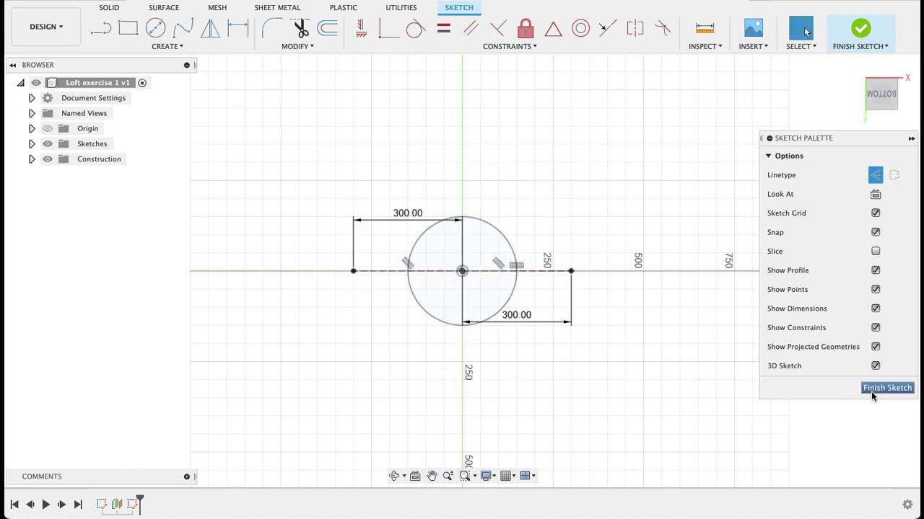
# Step: Draw a 150 mm diameter circle with normal linetype, centred on the outer end of the positive X construction line
pyautogui.press('c')
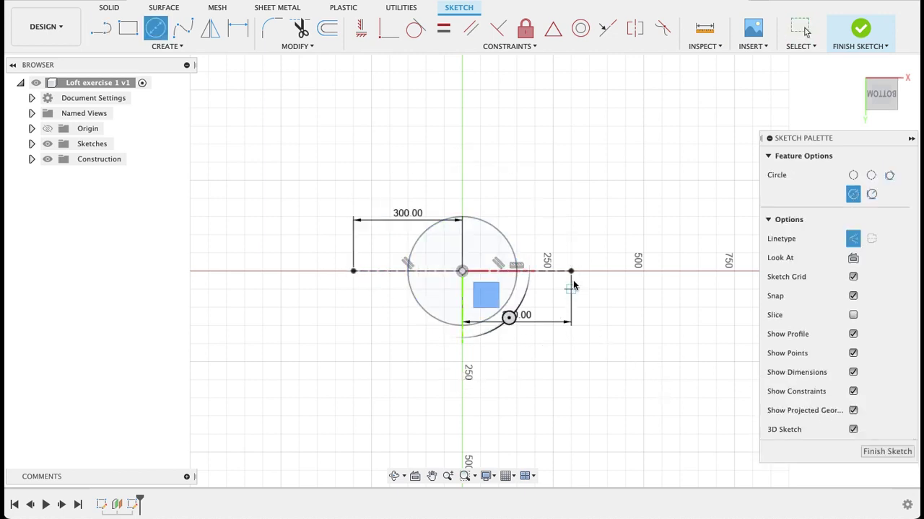
pyautogui.click(570, 273)
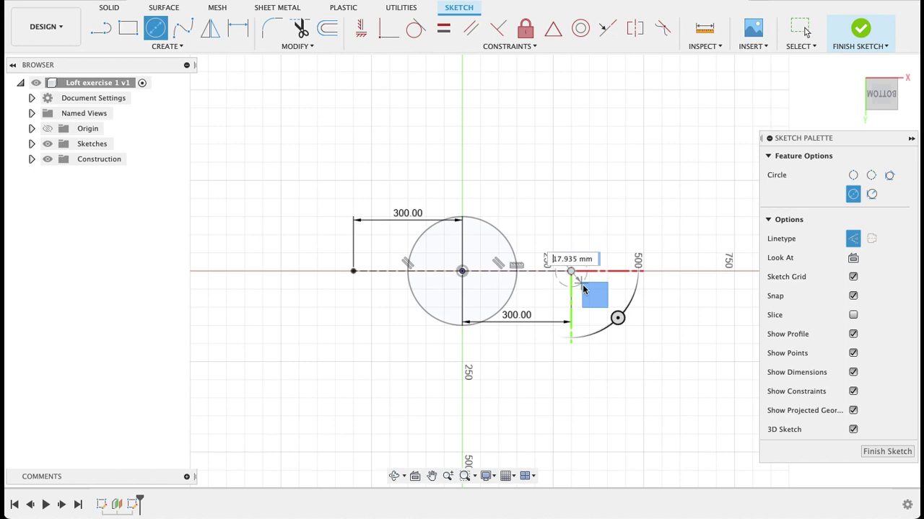
pyautogui.click(853, 240)
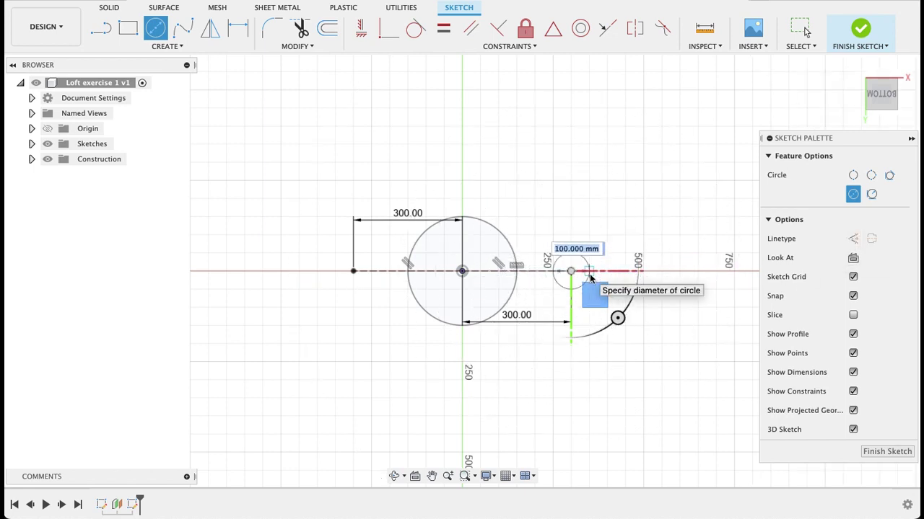
pyautogui.press('Return')
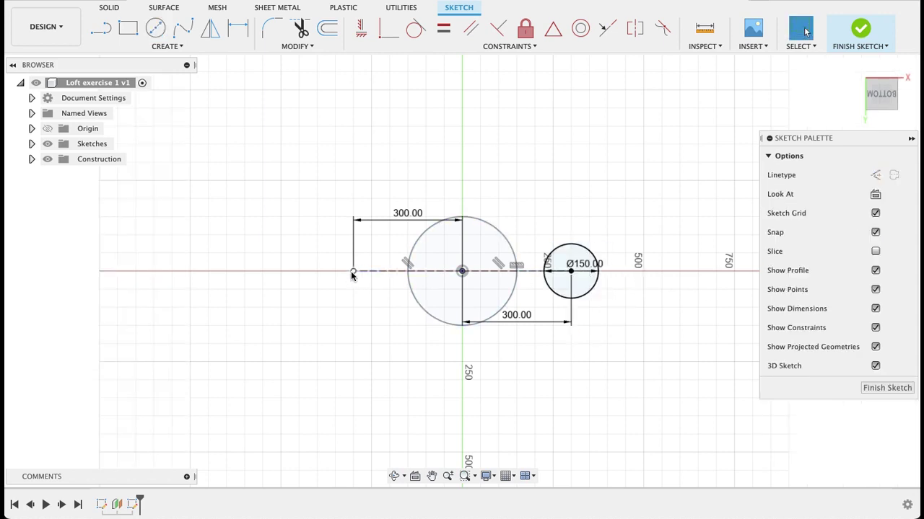
# Step: Draw a 150 mm diameter circle centred on the outer end of the negative X construction line, and finish the sketch
pyautogui.click(162, 37)
pyautogui.click(353, 272)
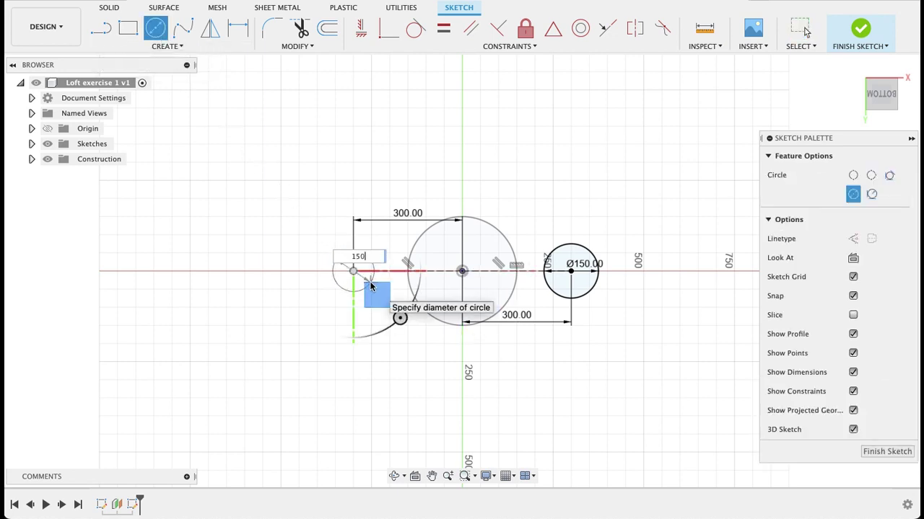
pyautogui.write('150')
pyautogui.press('Return')
pyautogui.press('Escape')
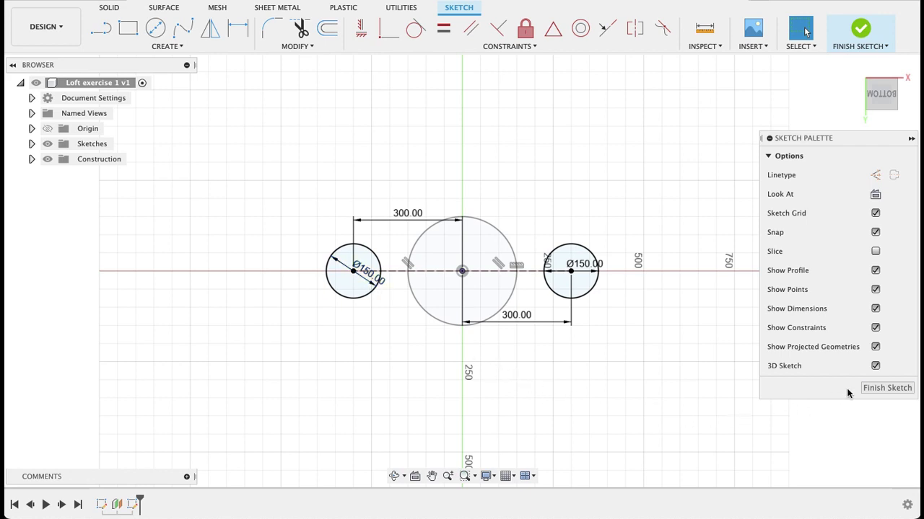
pyautogui.click(874, 390)
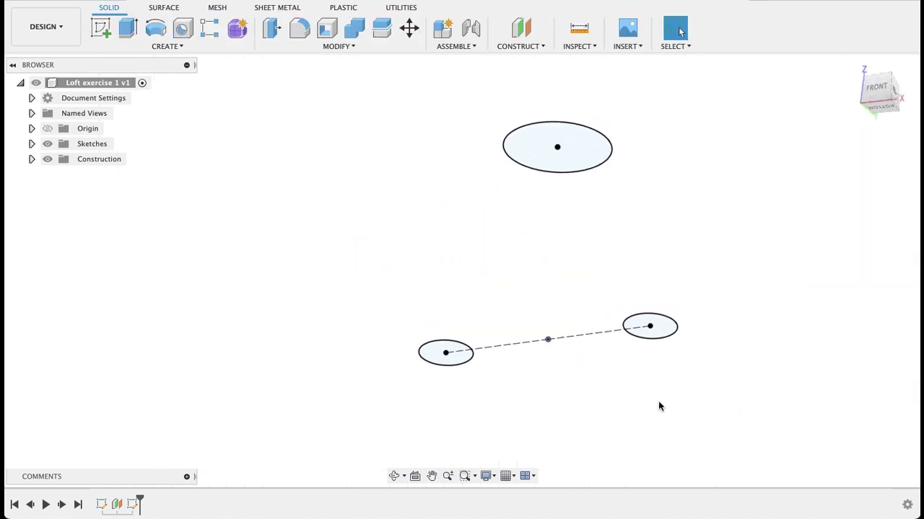
# Step: Start a new sketch on the vertical XZ origin plane, viewed from the front
pyautogui.moveTo(658, 406)
pyautogui.mouseDown(button='middle')
pyautogui.moveTo(599, 377)
pyautogui.moveTo(580, 393)
pyautogui.mouseUp(button='middle')
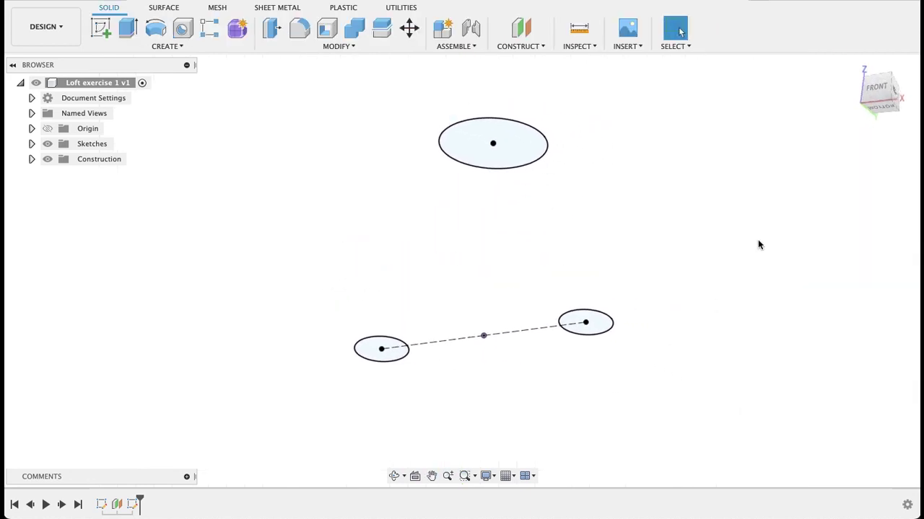
pyautogui.click(878, 88)
pyautogui.moveTo(750, 328)
pyautogui.mouseDown(button='middle')
pyautogui.moveTo(710, 289)
pyautogui.moveTo(703, 295)
pyautogui.mouseUp(button='middle')
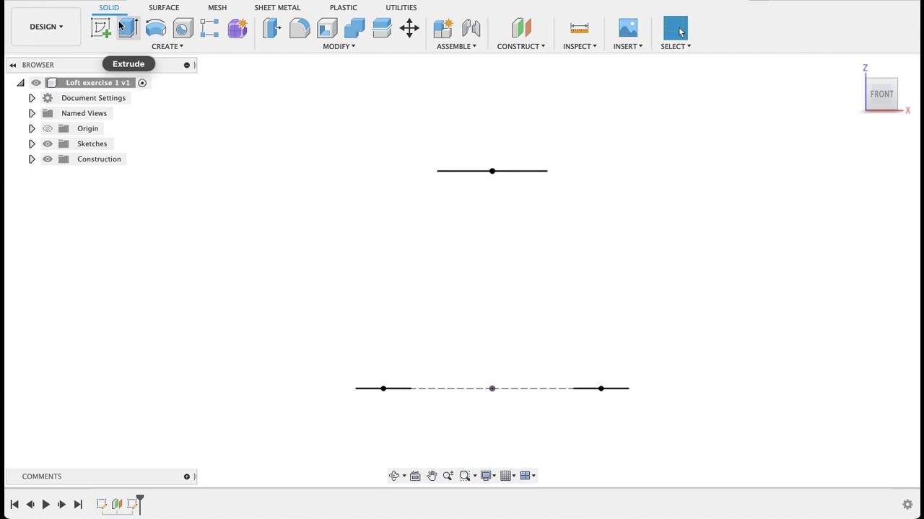
pyautogui.click(98, 30)
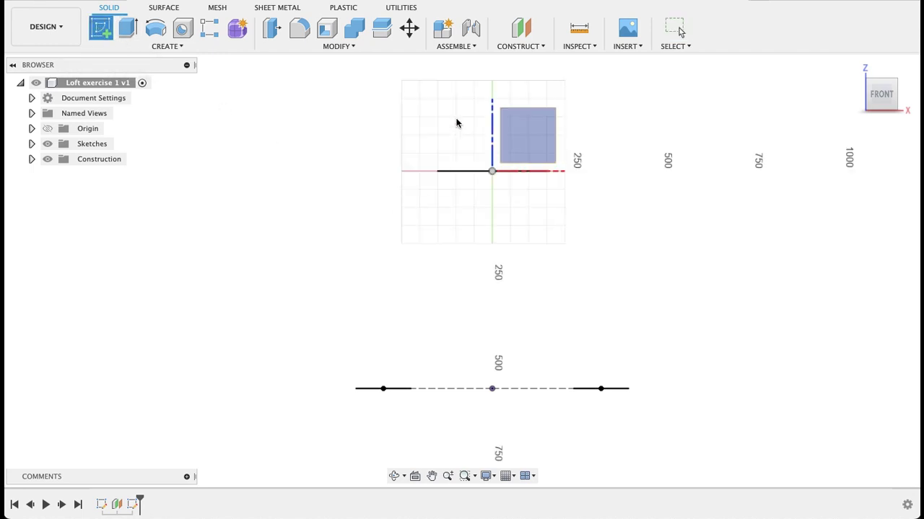
pyautogui.click(527, 127)
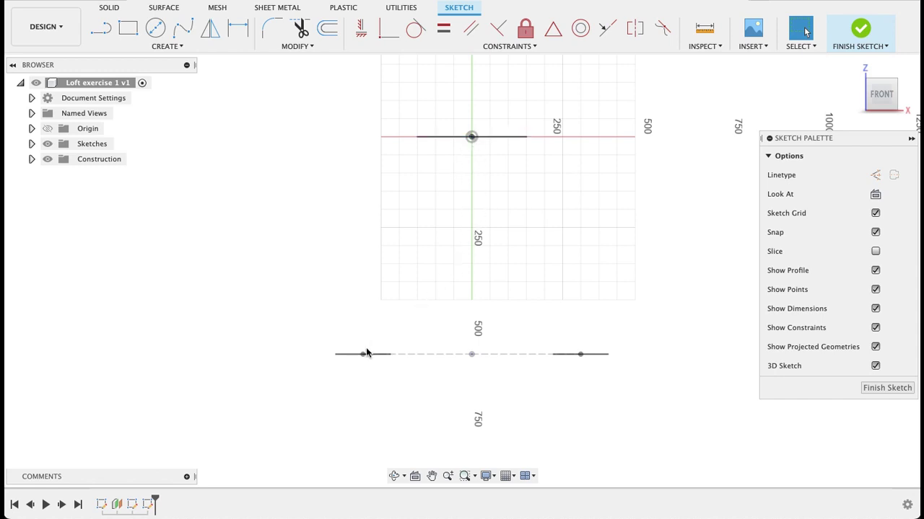
# Step: Draw a fit point spline from the origin through two intermediate points to the centre of the negative X base circle
pyautogui.click(184, 29)
pyautogui.click(184, 27)
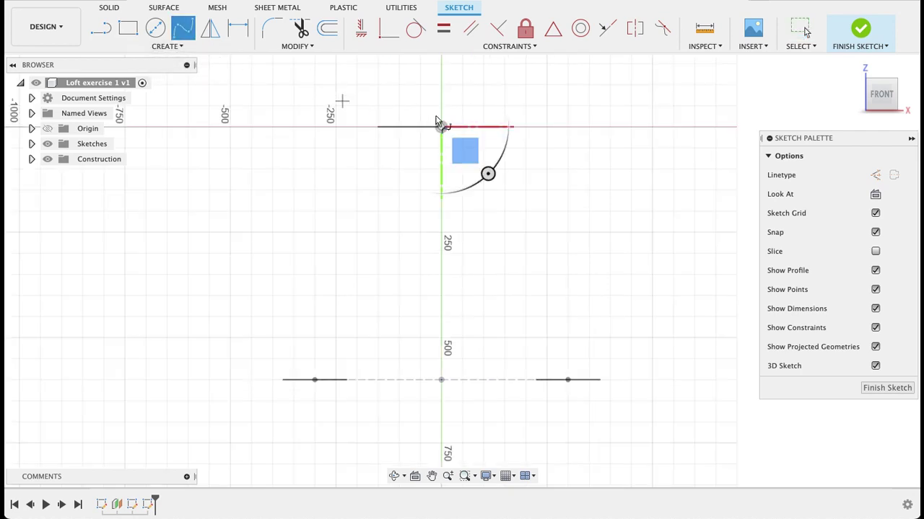
pyautogui.click(429, 204)
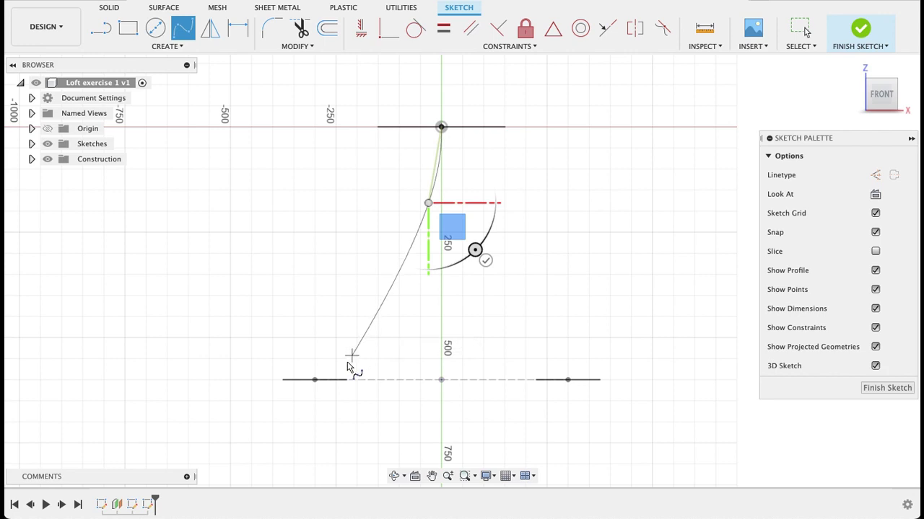
pyautogui.click(356, 337)
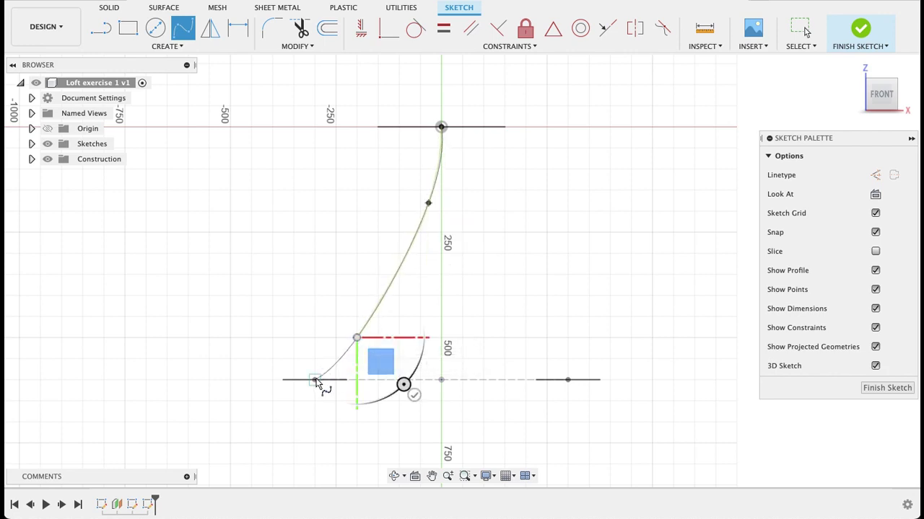
pyautogui.doubleClick(315, 380)
pyautogui.press('Escape')
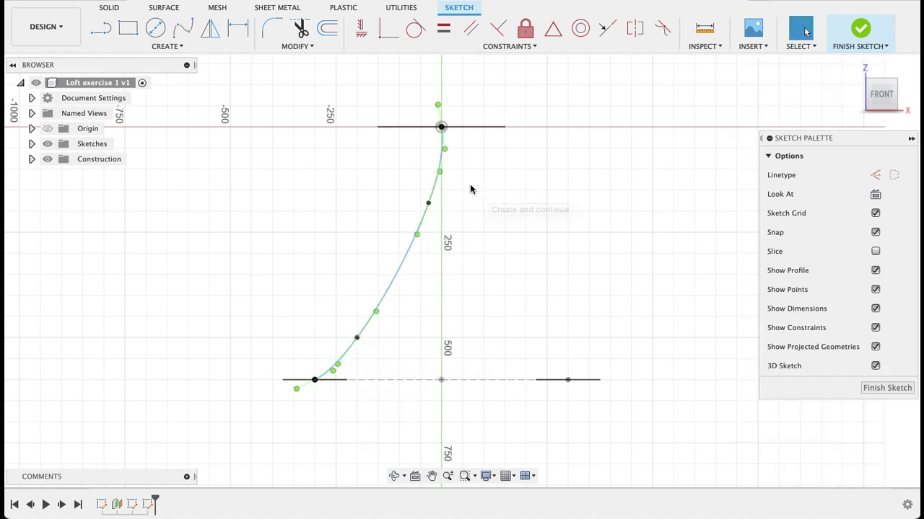
# Step: Align the spline's upper tangent handle vertically, placing its end 50 mm above the origin
pyautogui.scroll(6, 469, 189)
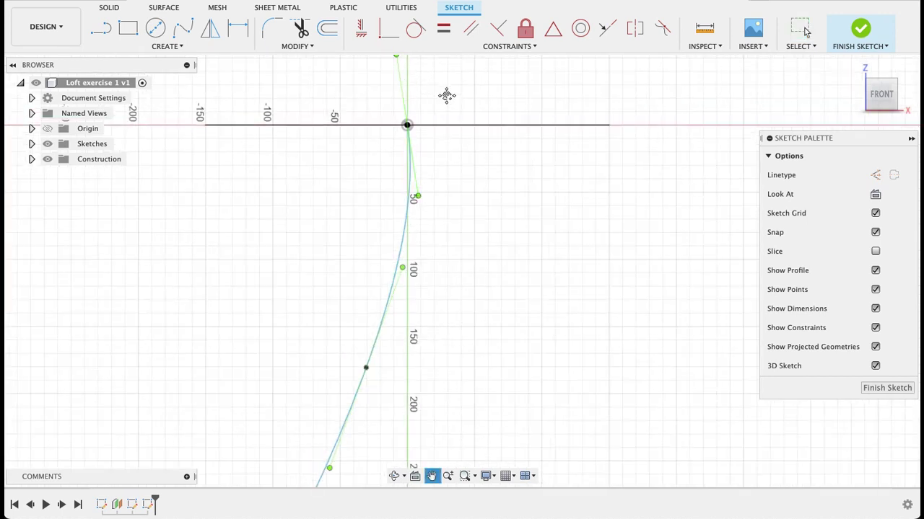
pyautogui.moveTo(446, 96); pyautogui.dragTo(466, 148, button='middle')
pyautogui.moveTo(420, 106); pyautogui.dragTo(425, 108)
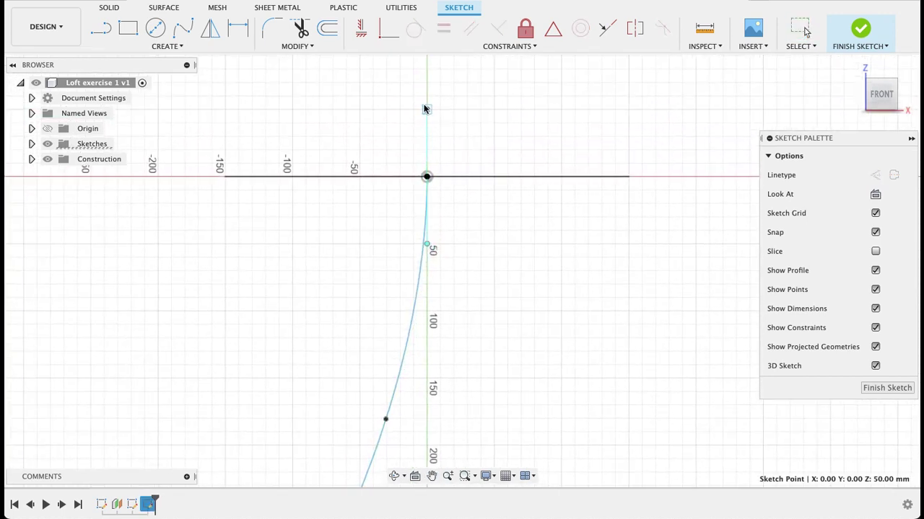
pyautogui.scroll(6, 428, 218)
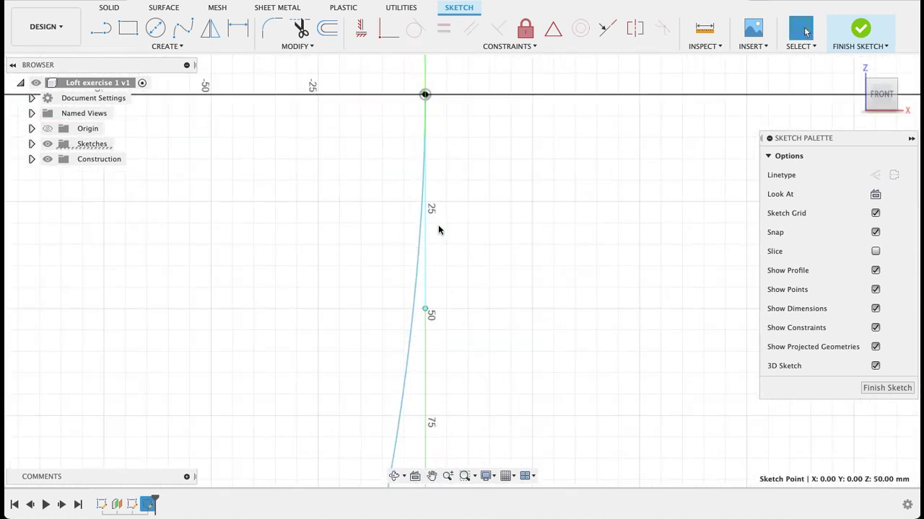
pyautogui.scroll(-9, 440, 225)
pyautogui.moveTo(489, 299); pyautogui.dragTo(477, 148, button='middle')
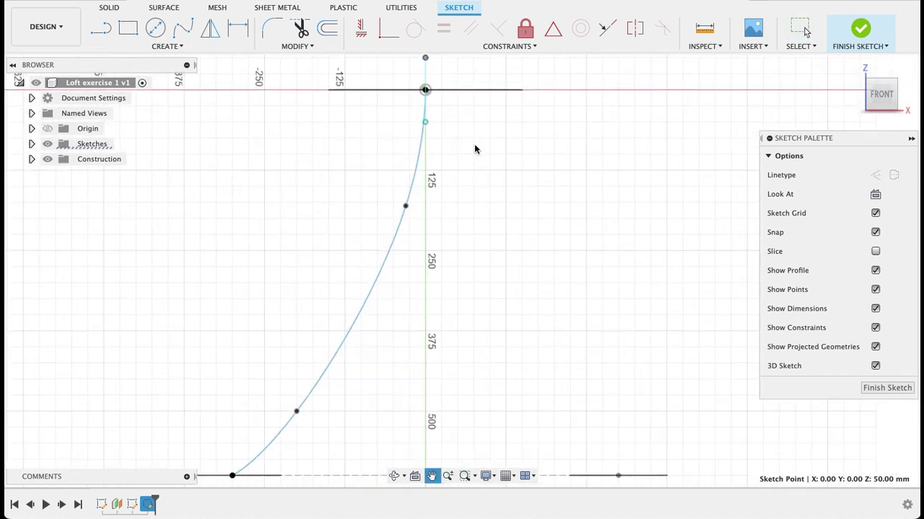
pyautogui.scroll(-3, 423, 278)
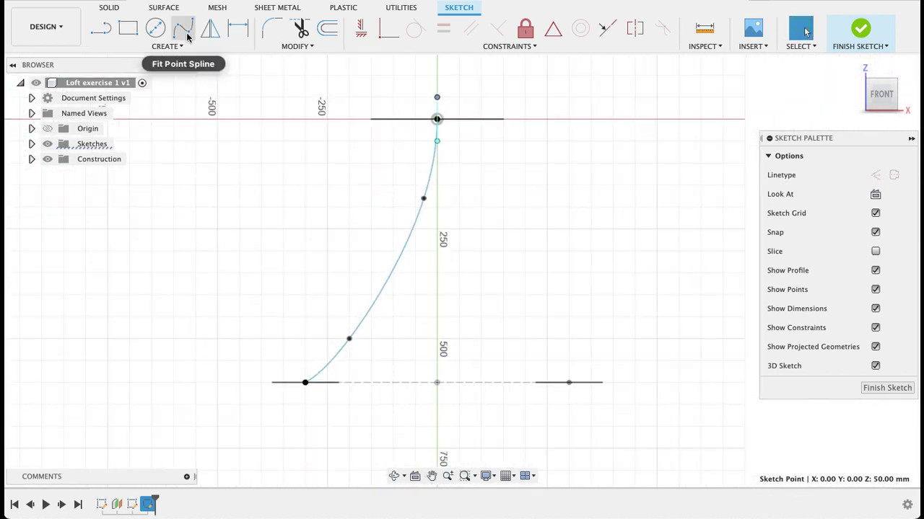
# Step: Draw a vertical construction line from the midpoint between the two base circles up to about halfway towards the origin
pyautogui.click(100, 29)
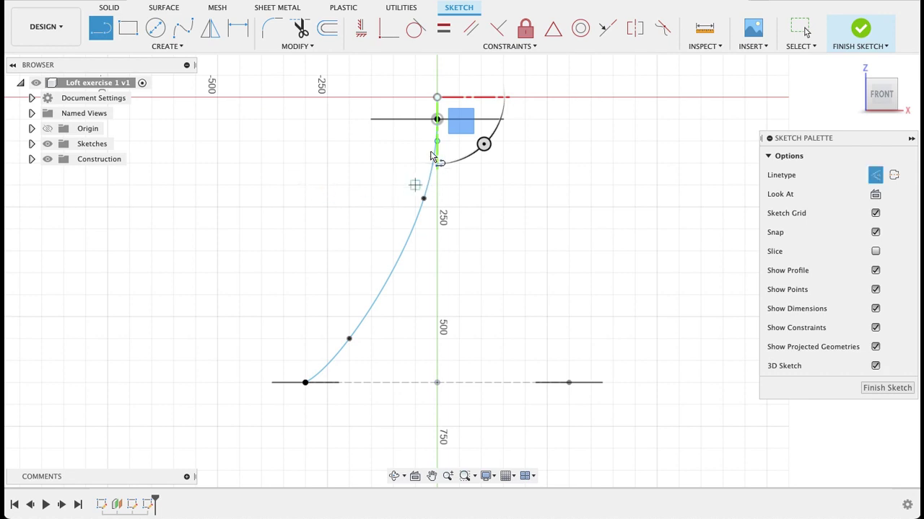
pyautogui.click(438, 383)
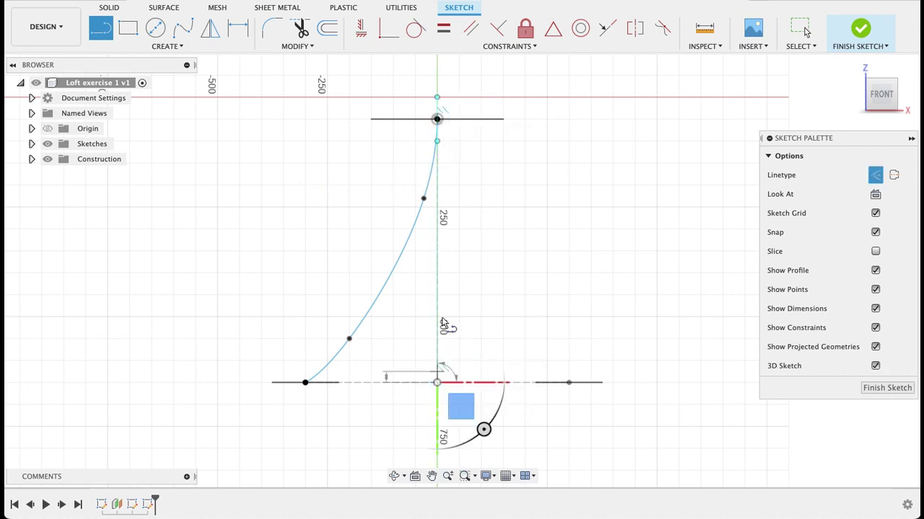
pyautogui.click(439, 251)
pyautogui.press('Escape')
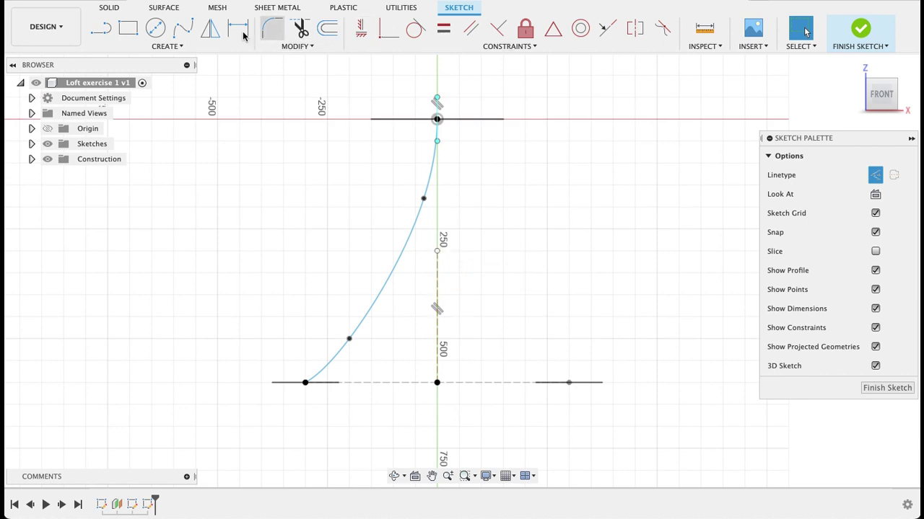
# Step: Mirror the spline about the vertical construction line and finish the sketch
pyautogui.click(210, 27)
pyautogui.click(394, 268)
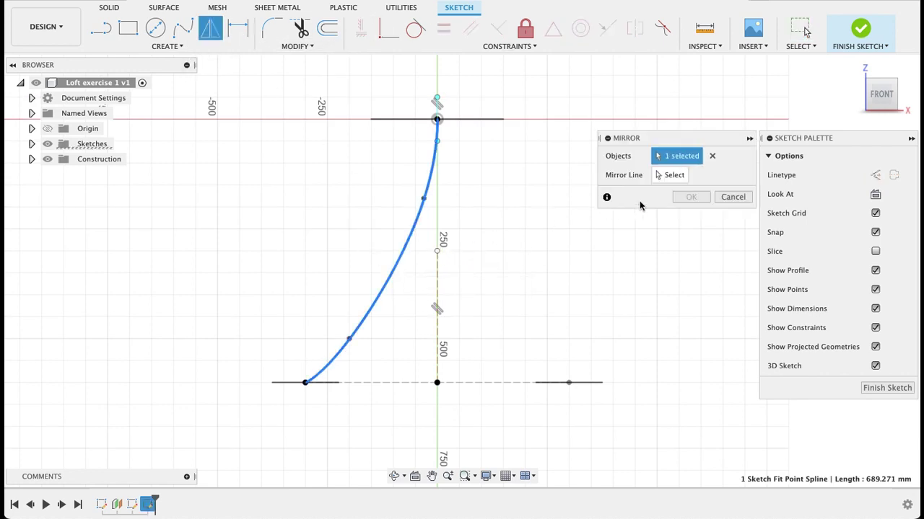
pyautogui.click(663, 176)
pyautogui.click(436, 310)
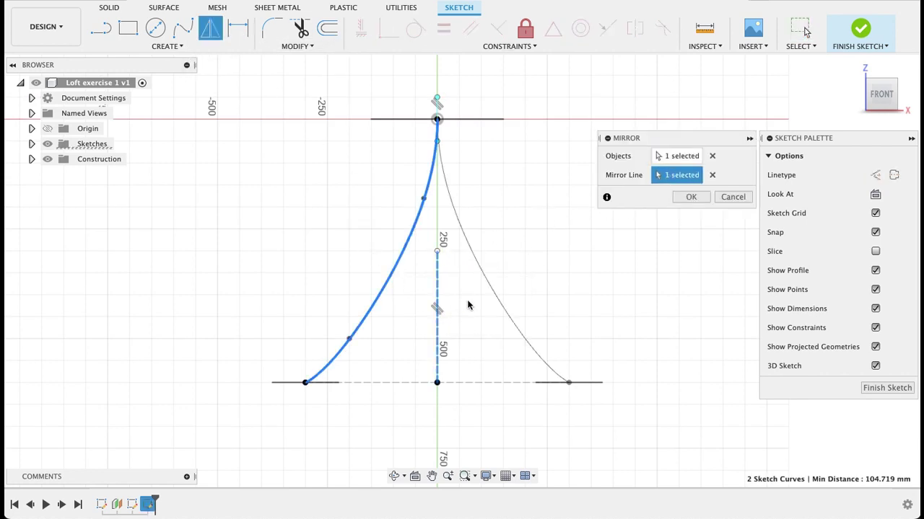
pyautogui.click(686, 197)
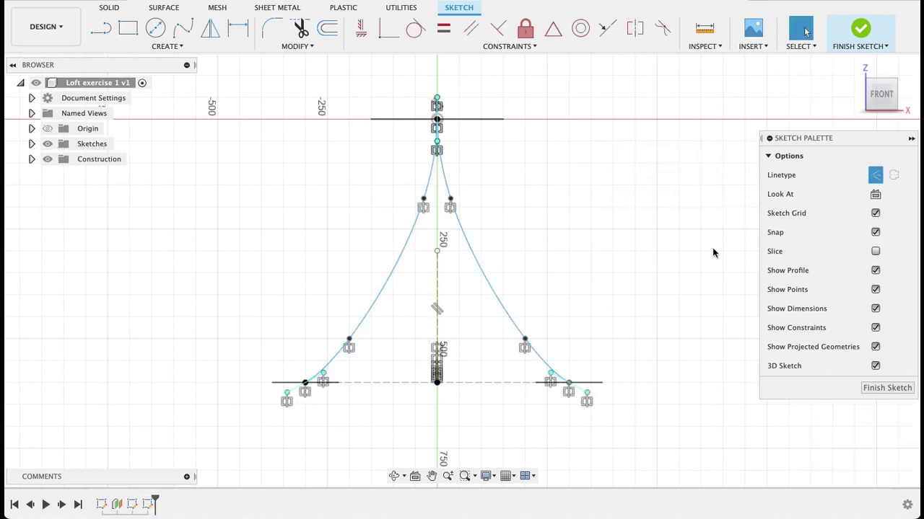
pyautogui.click(887, 388)
# Step: Start a Loft with the large upper circle and the positive X base circle as its profiles
pyautogui.moveTo(712, 270)
pyautogui.keyDown('shift'); pyautogui.mouseDown(button='middle')
pyautogui.moveTo(495, 262)
pyautogui.moveTo(686, 251)
pyautogui.mouseUp(button='middle'); pyautogui.keyUp('shift')
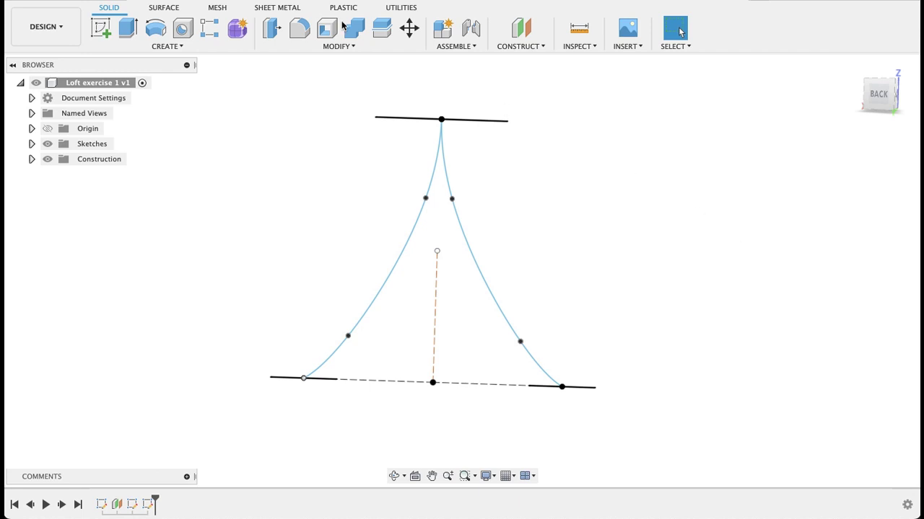
pyautogui.click(176, 46)
pyautogui.click(135, 153)
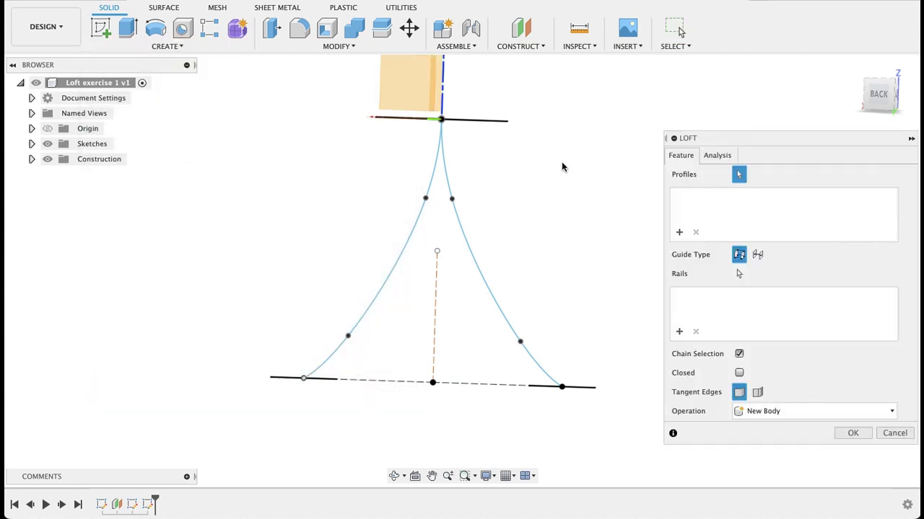
pyautogui.moveTo(561, 163)
pyautogui.keyDown('shift'); pyautogui.mouseDown(button='middle')
pyautogui.moveTo(563, 138)
pyautogui.moveTo(552, 147)
pyautogui.mouseUp(button='middle'); pyautogui.keyUp('shift')
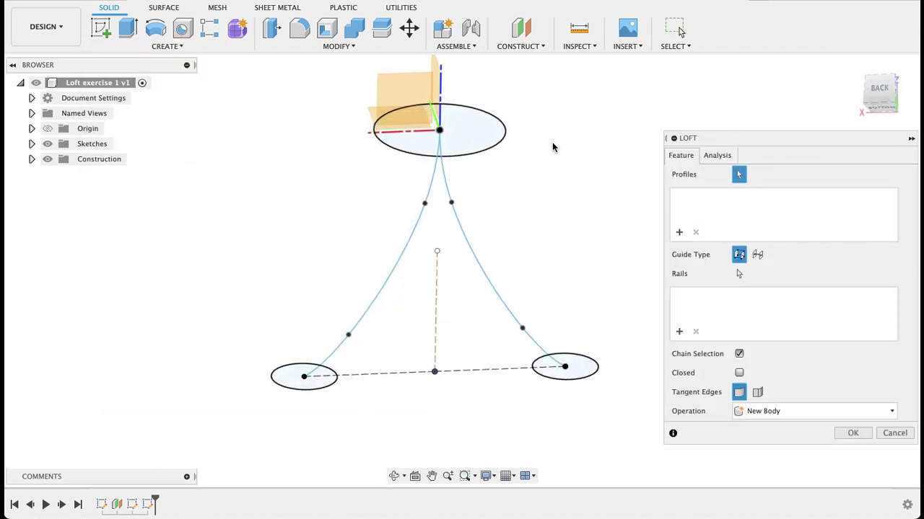
pyautogui.click(413, 138)
pyautogui.click(295, 378)
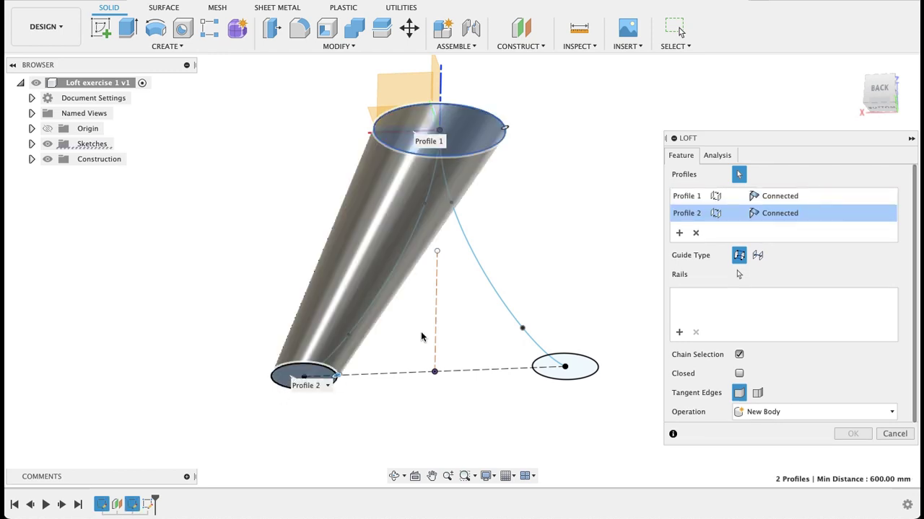
pyautogui.keyDown('shift'); pyautogui.moveTo(529, 213); pyautogui.dragTo(548, 233, button='middle'); pyautogui.keyUp('shift')
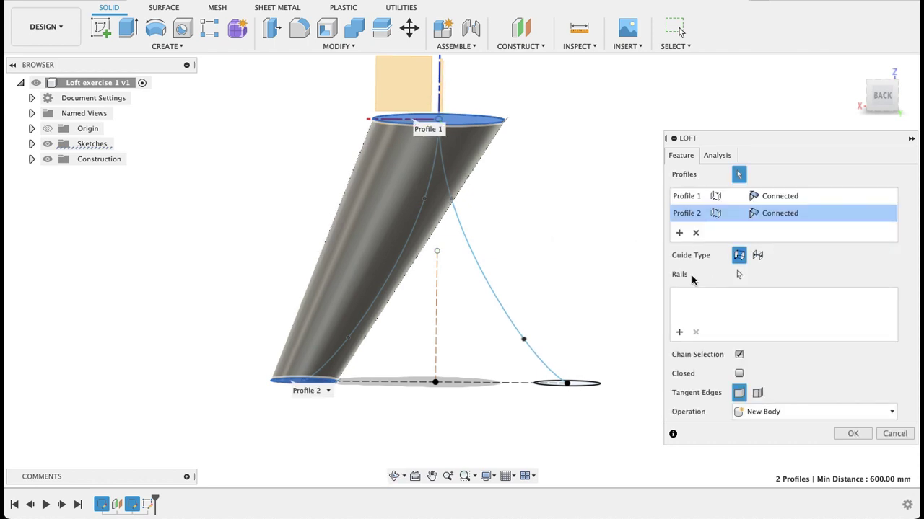
# Step: Guide the loft with the positive X spline as Centerline and create it as a new body
pyautogui.click(759, 256)
pyautogui.click(680, 337)
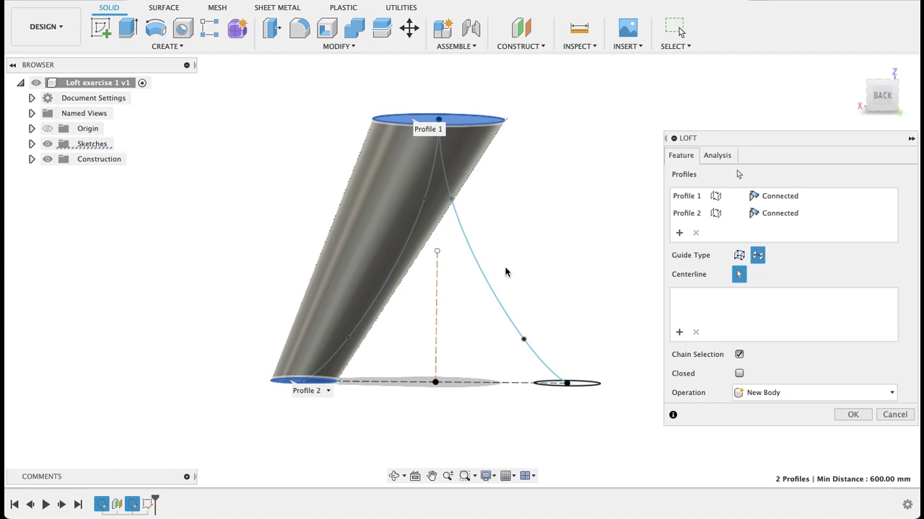
pyautogui.click(412, 233)
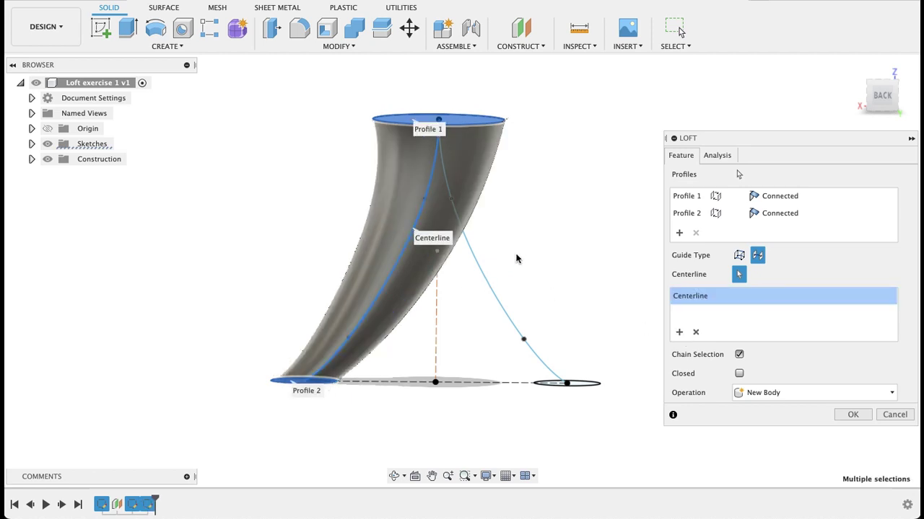
pyautogui.moveTo(552, 241)
pyautogui.keyDown('shift'); pyautogui.mouseDown(button='middle')
pyautogui.moveTo(342, 241)
pyautogui.moveTo(488, 241)
pyautogui.moveTo(546, 224)
pyautogui.mouseUp(button='middle'); pyautogui.keyUp('shift')
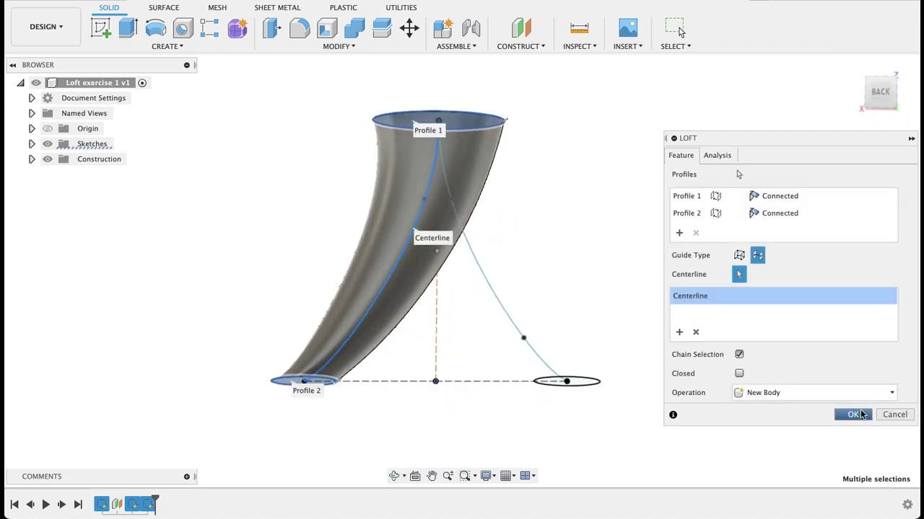
pyautogui.click(837, 414)
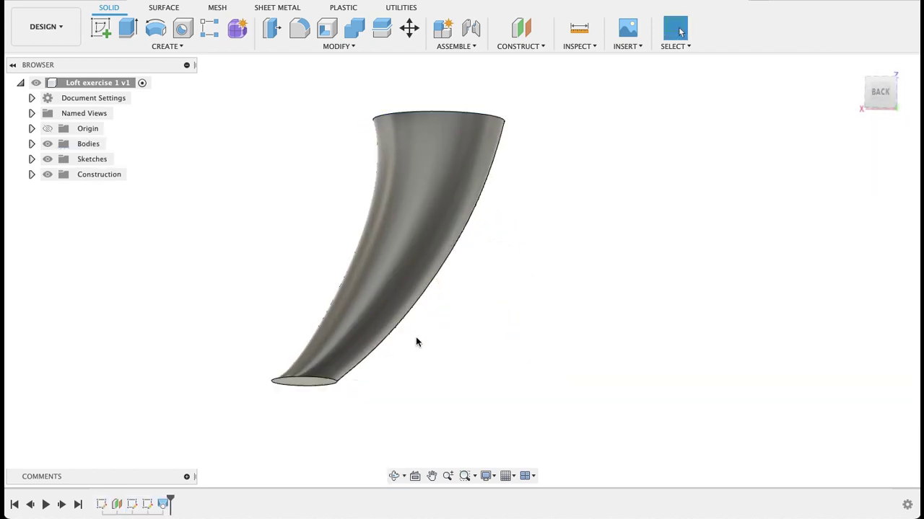
# Step: Start a second Loft from the first leg's top face to the negative X base circle, expanding the sketch list
pyautogui.click(167, 46)
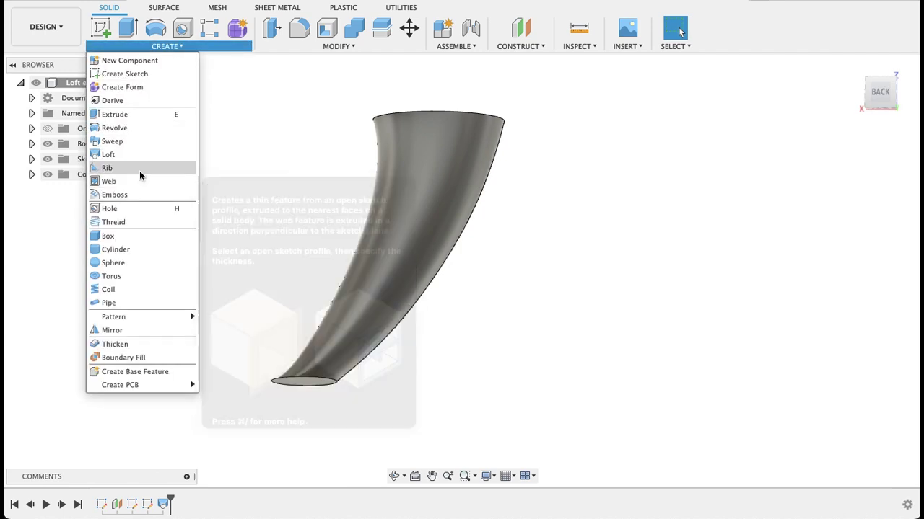
pyautogui.click(139, 156)
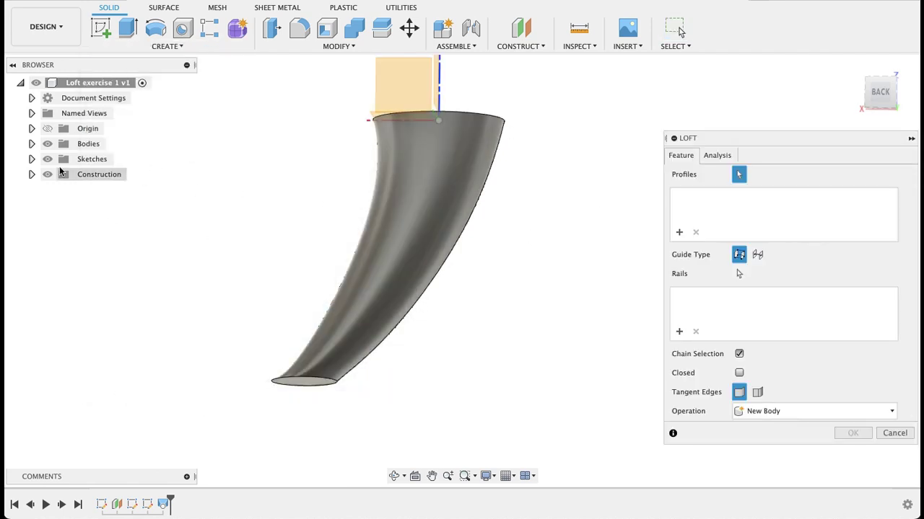
pyautogui.click(31, 159)
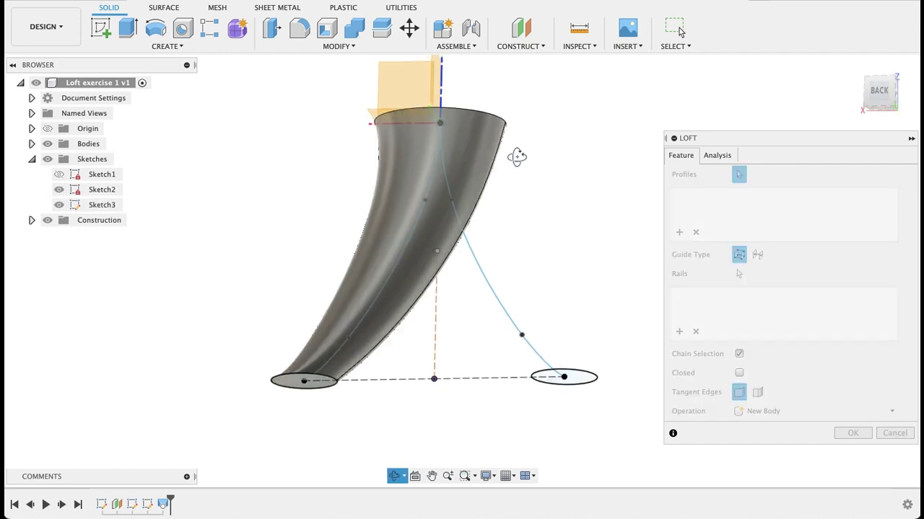
pyautogui.moveTo(515, 155)
pyautogui.keyDown('shift'); pyautogui.mouseDown(button='middle')
pyautogui.moveTo(486, 131)
pyautogui.moveTo(515, 97)
pyautogui.moveTo(515, 163)
pyautogui.moveTo(451, 138)
pyautogui.mouseUp(button='middle'); pyautogui.keyUp('shift')
pyautogui.click(451, 143)
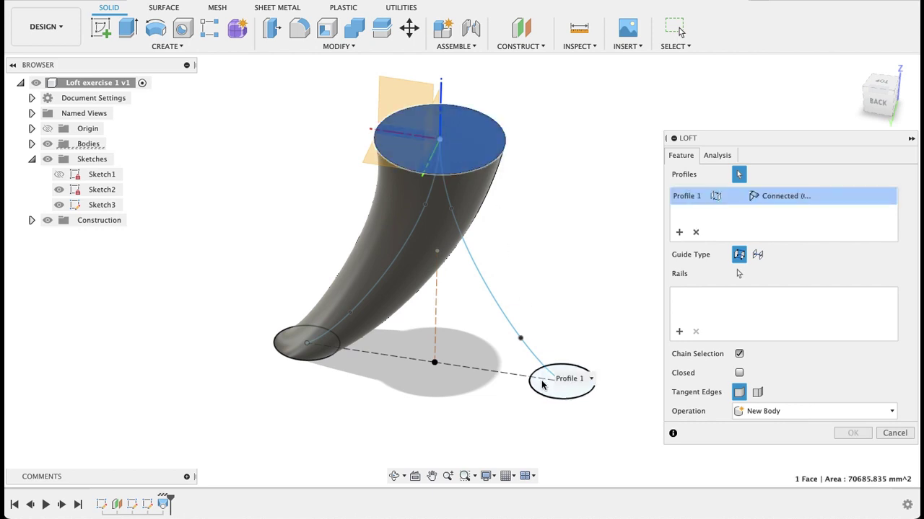
pyautogui.click(542, 385)
# Step: Guide the second Loft along the negative X spline as Centerline and create it with the Join operation
pyautogui.keyDown('shift'); pyautogui.moveTo(354, 361); pyautogui.dragTo(362, 325, button='middle'); pyautogui.keyUp('shift')
pyautogui.click(772, 416)
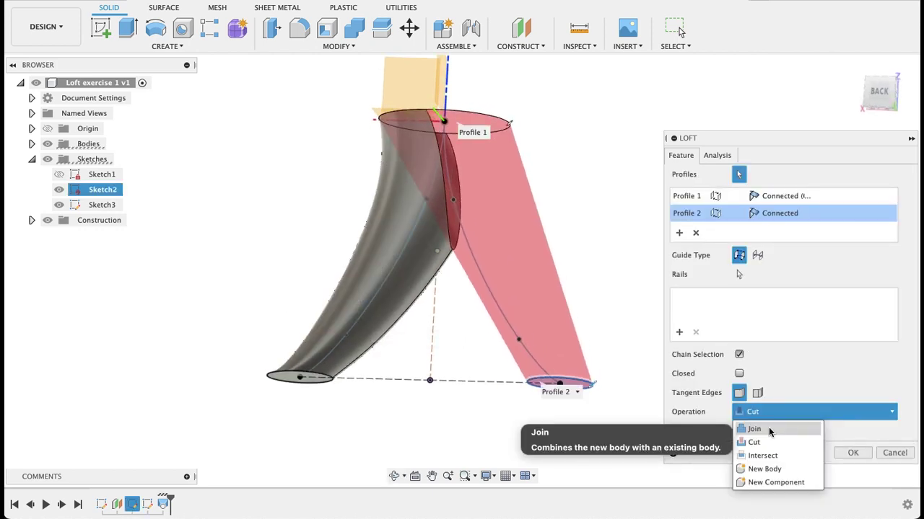
pyautogui.click(754, 429)
pyautogui.click(679, 332)
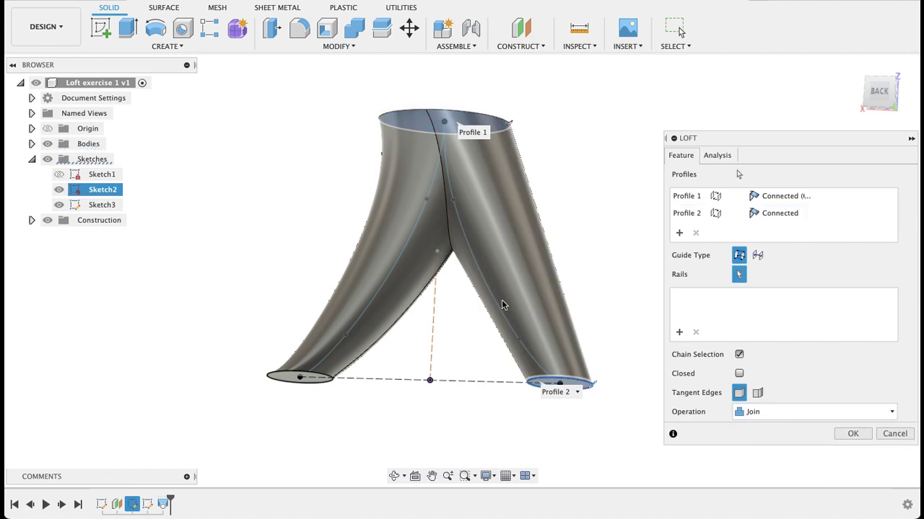
pyautogui.click(757, 256)
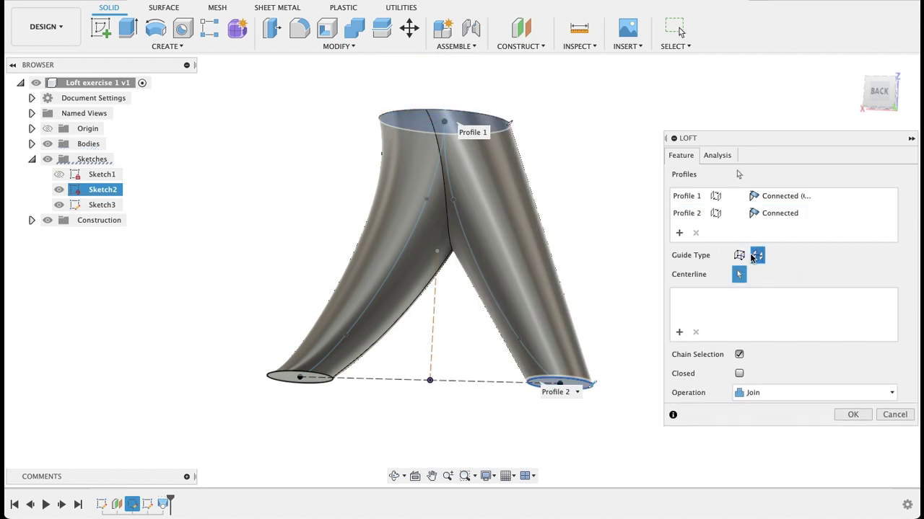
pyautogui.click(497, 309)
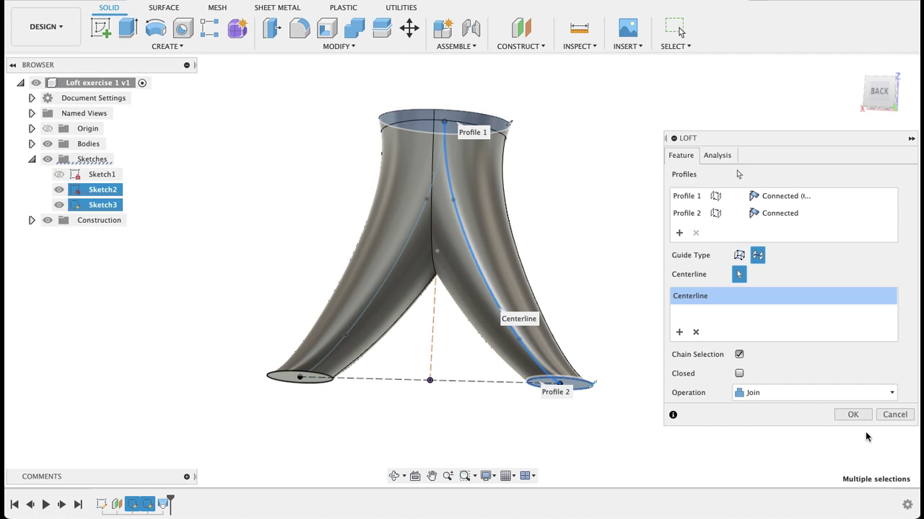
pyautogui.click(853, 415)
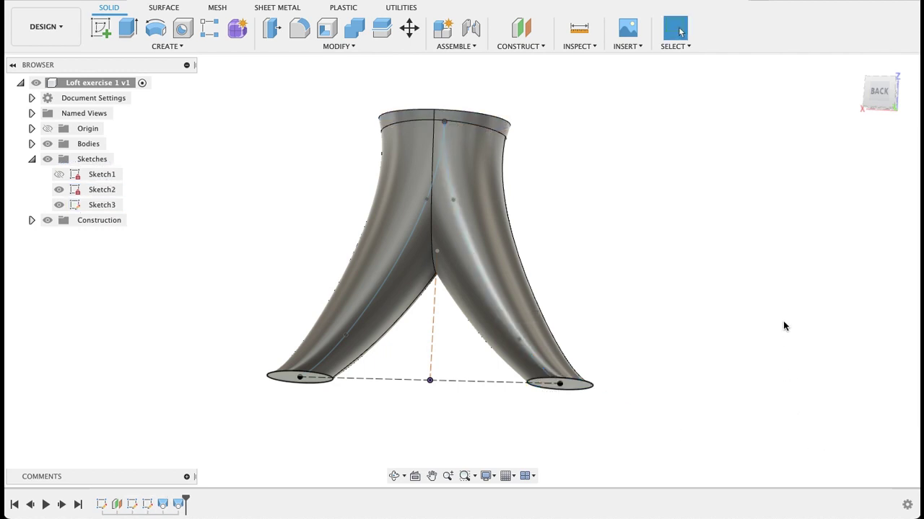
# Step: Hide all sketches so only the joined leg pair is displayed
pyautogui.keyDown('shift'); pyautogui.moveTo(784, 326); pyautogui.dragTo(765, 317, button='middle'); pyautogui.keyUp('shift')
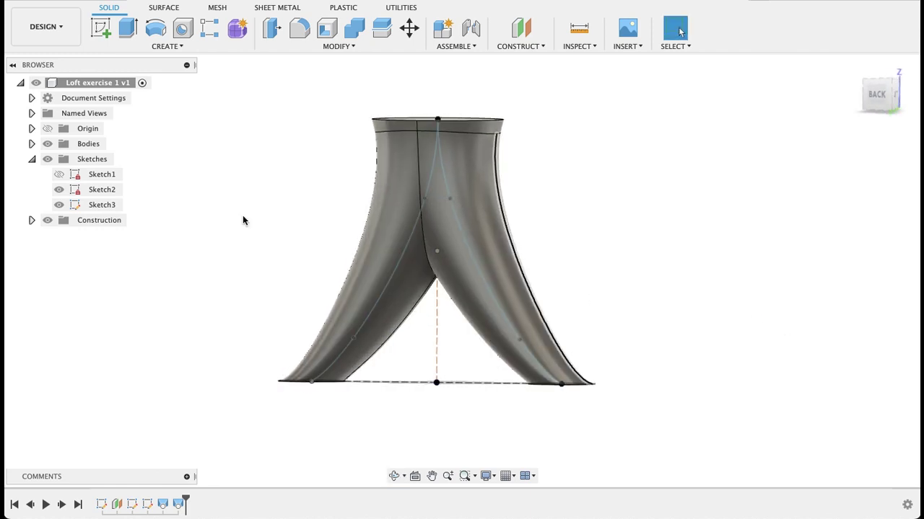
pyautogui.click(46, 160)
pyautogui.moveTo(606, 244)
pyautogui.keyDown('shift'); pyautogui.mouseDown(button='middle')
pyautogui.moveTo(860, 243)
pyautogui.moveTo(845, 245)
pyautogui.moveTo(827, 299)
pyautogui.moveTo(801, 309)
pyautogui.mouseUp(button='middle'); pyautogui.keyUp('shift')
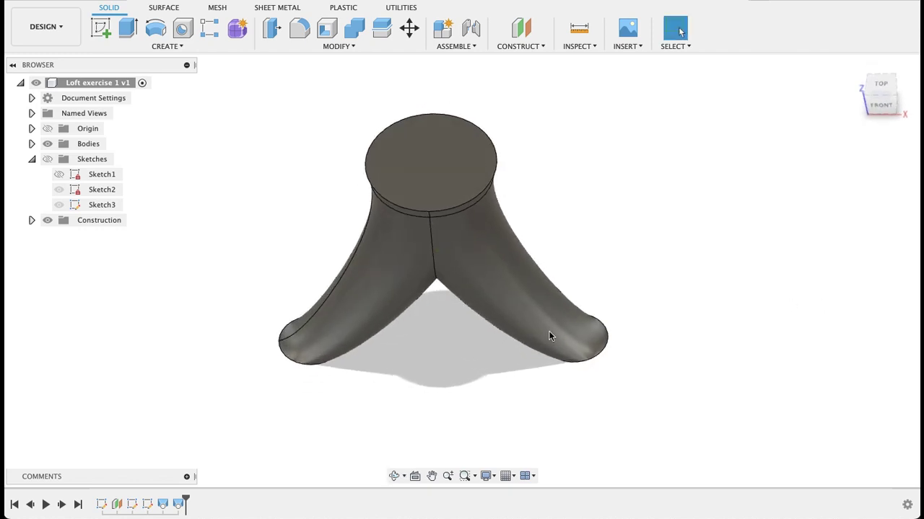
pyautogui.rightClick(424, 184)
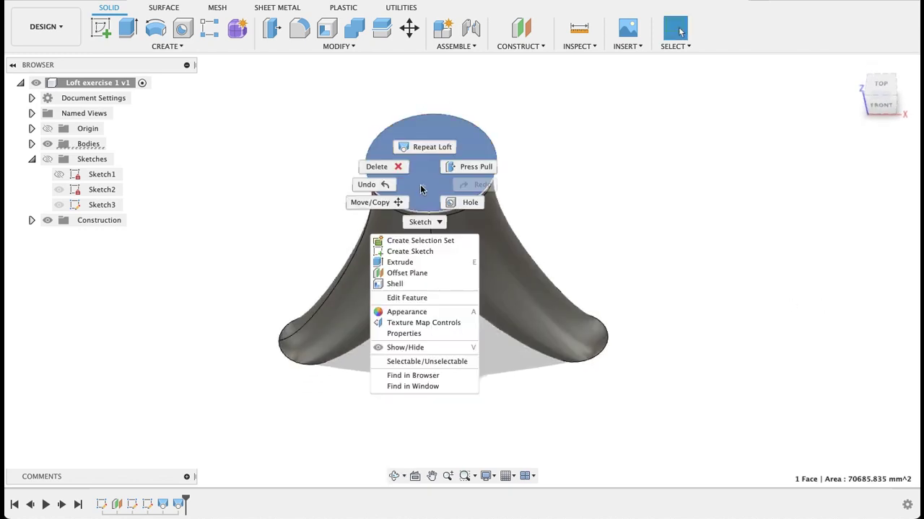
pyautogui.click(360, 202)
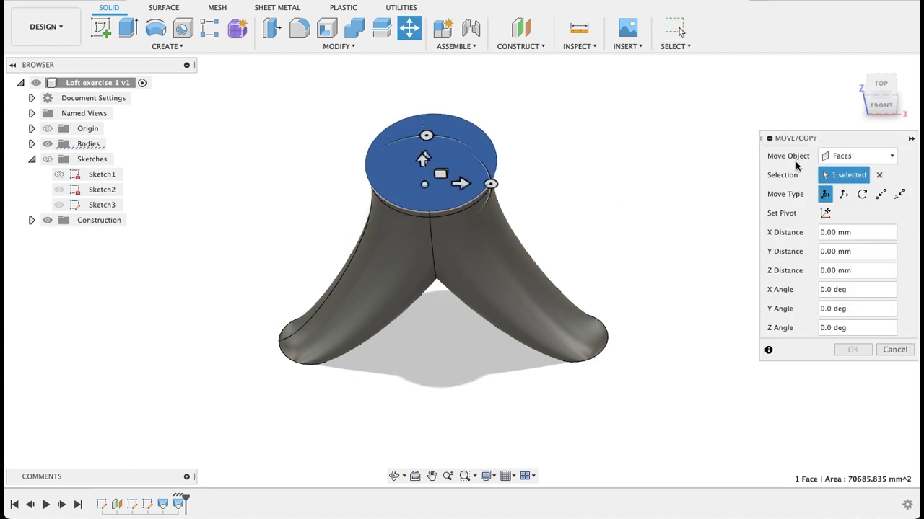
pyautogui.click(840, 157)
pyautogui.click(842, 187)
pyautogui.click(463, 244)
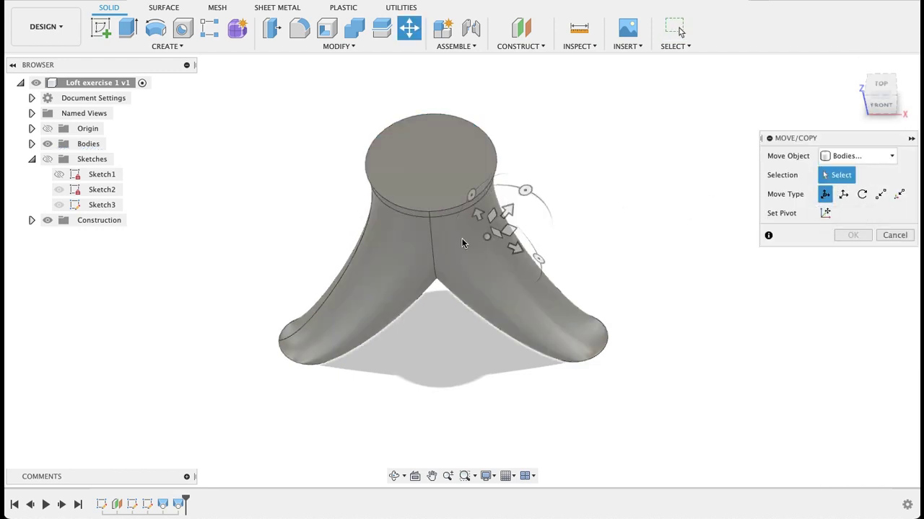
pyautogui.click(460, 244)
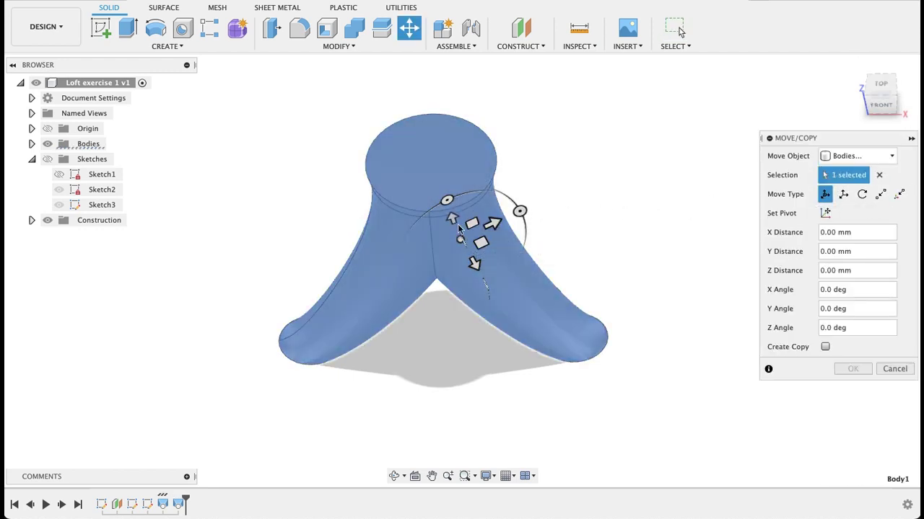
pyautogui.click(435, 174)
pyautogui.click(430, 166)
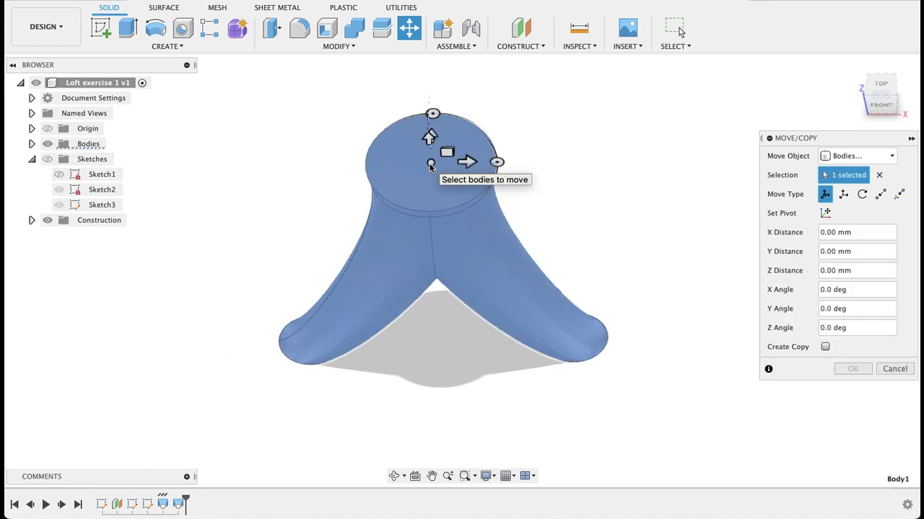
pyautogui.keyDown('shift'); pyautogui.moveTo(560, 110); pyautogui.dragTo(563, 146, button='middle'); pyautogui.keyUp('shift')
pyautogui.moveTo(433, 166); pyautogui.dragTo(412, 169)
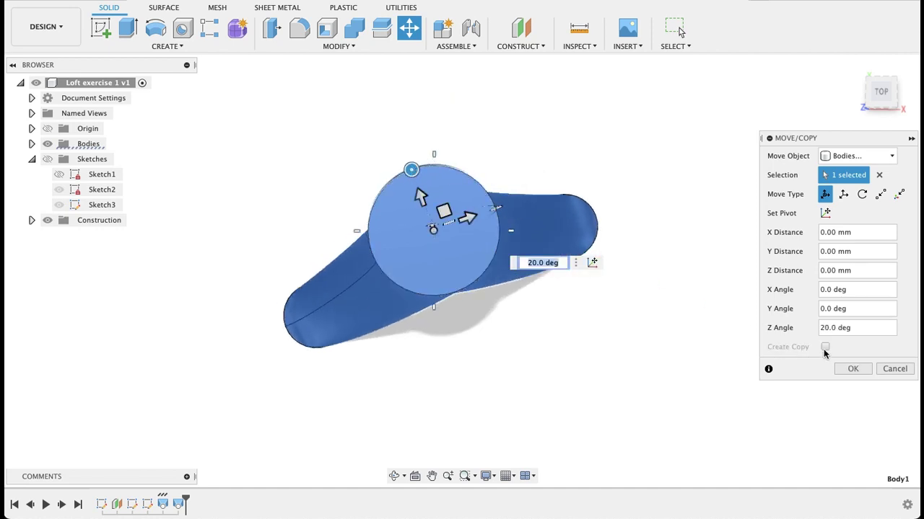
pyautogui.press('Return')
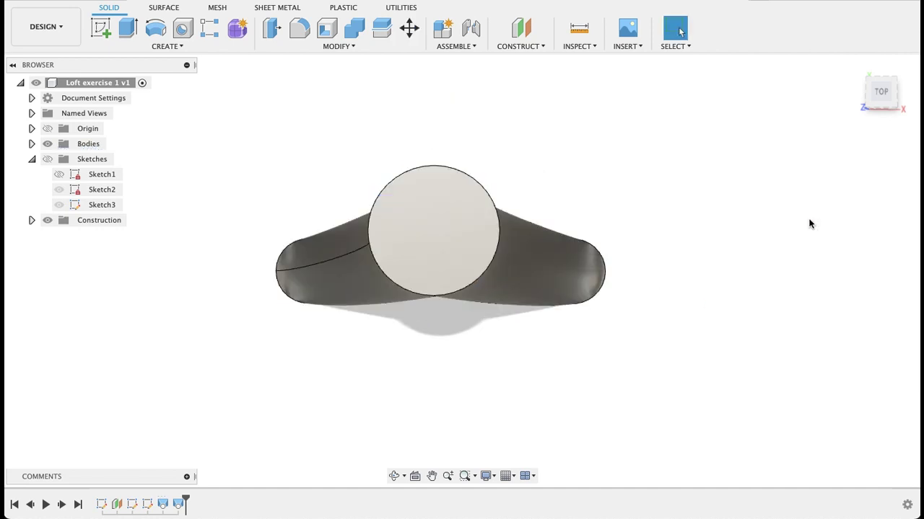
# Step: Create a copy of the leg pair body rotated 90 degrees about the Z axis through the top face's center
pyautogui.rightClick(423, 223)
pyautogui.click(484, 250)
pyautogui.press('m')
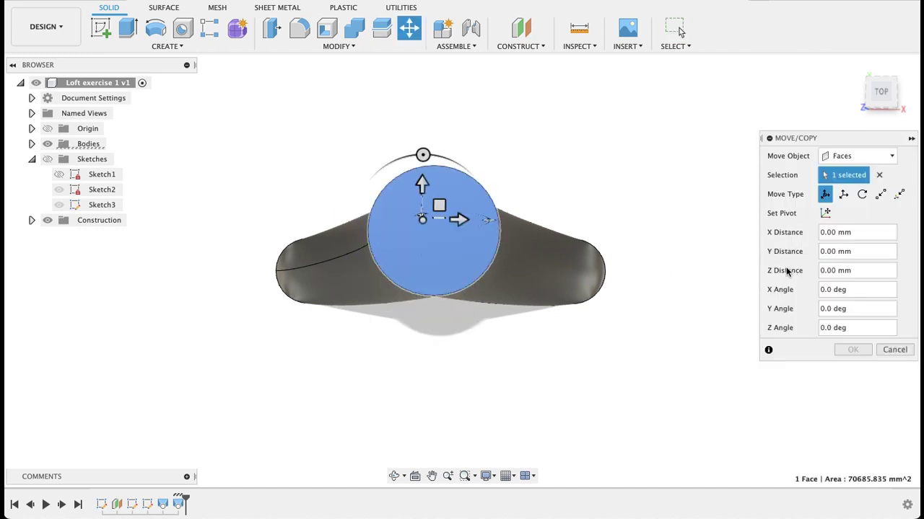
pyautogui.click(848, 157)
pyautogui.click(794, 183)
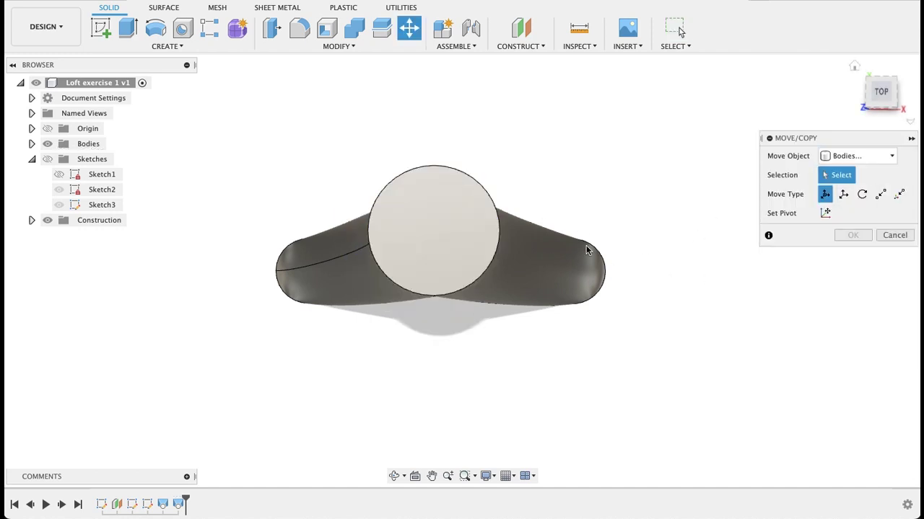
pyautogui.click(433, 232)
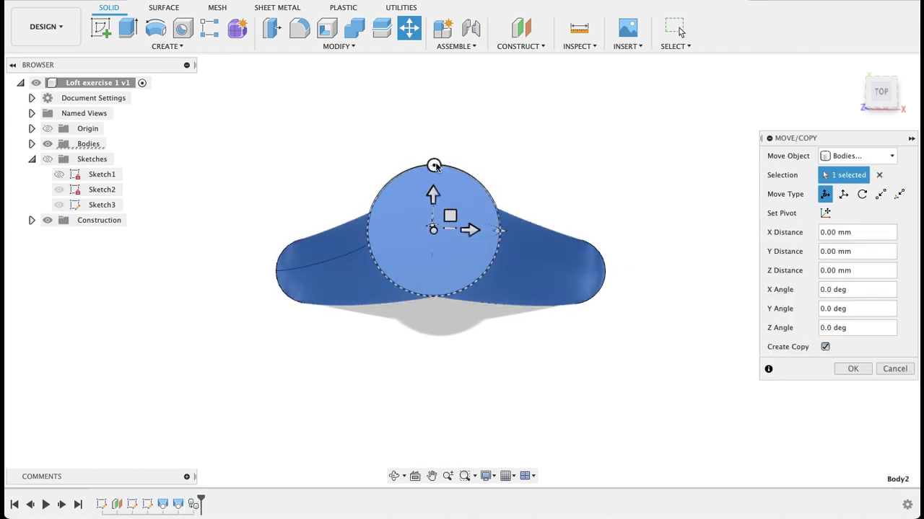
pyautogui.moveTo(433, 166); pyautogui.dragTo(383, 232)
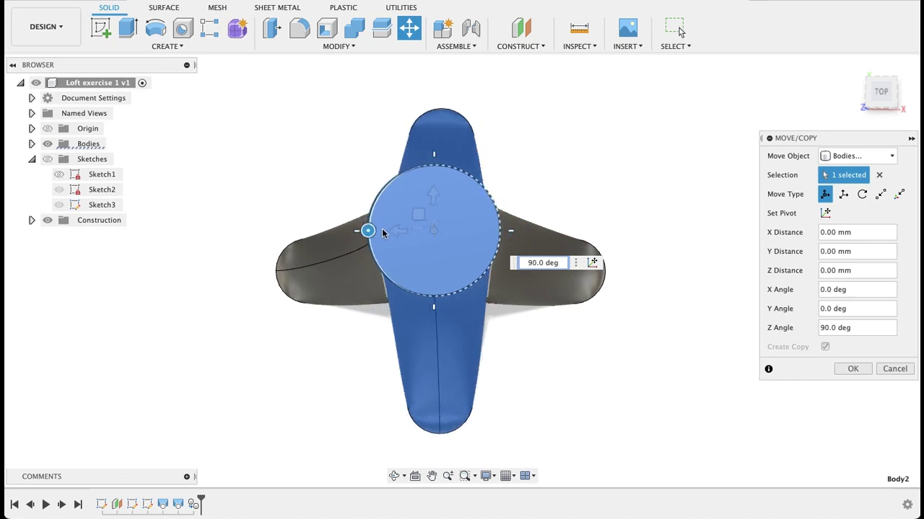
pyautogui.click(849, 370)
# Step: Combine the original and rotated leg bodies into one with the Join operation
pyautogui.keyDown('shift'); pyautogui.moveTo(724, 380); pyautogui.dragTo(731, 293, button='middle'); pyautogui.keyUp('shift')
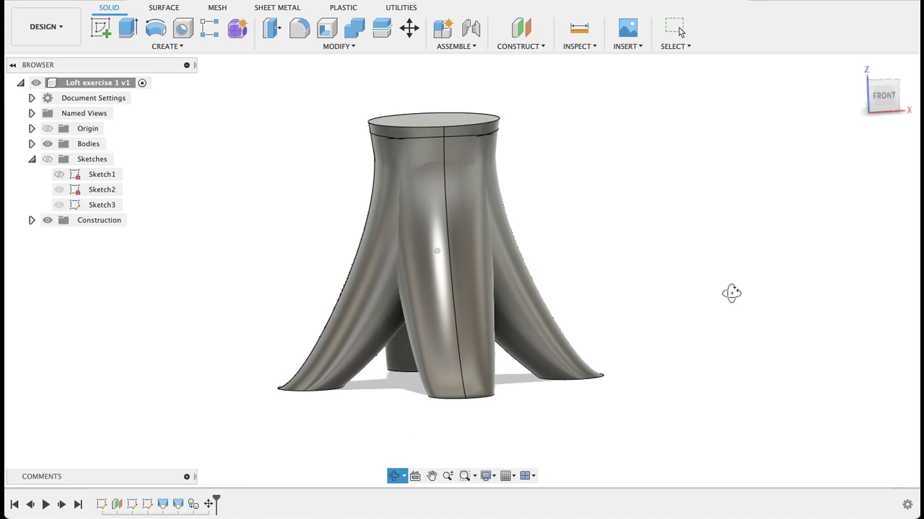
pyautogui.click(32, 144)
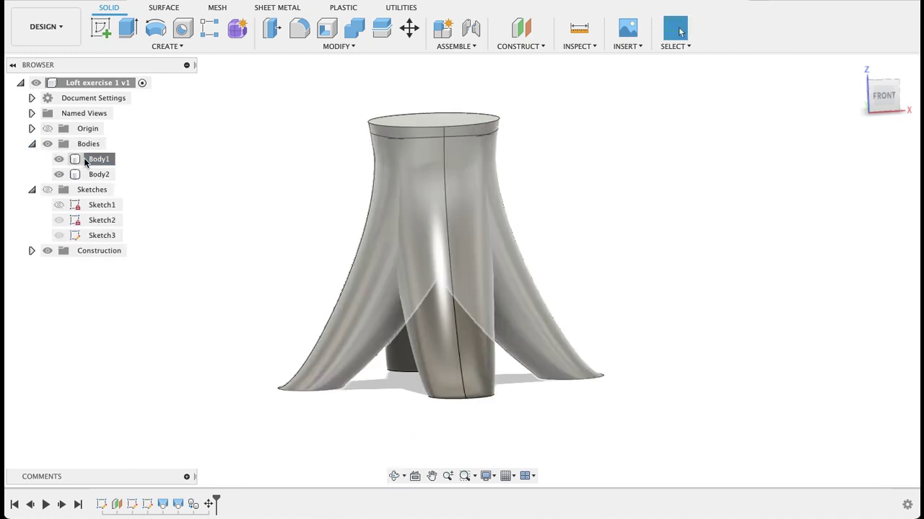
pyautogui.click(84, 158)
pyautogui.keyDown('shift'); pyautogui.click(88, 174); pyautogui.keyUp('shift')
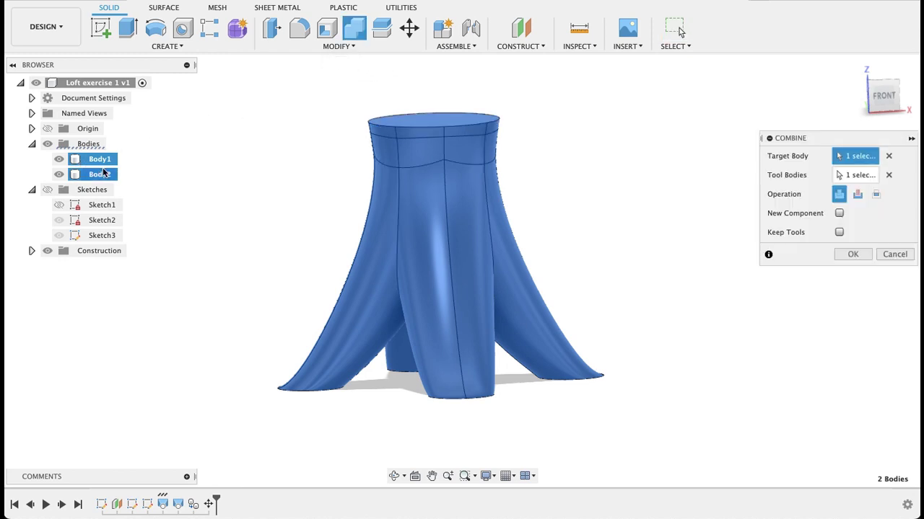
pyautogui.click(834, 258)
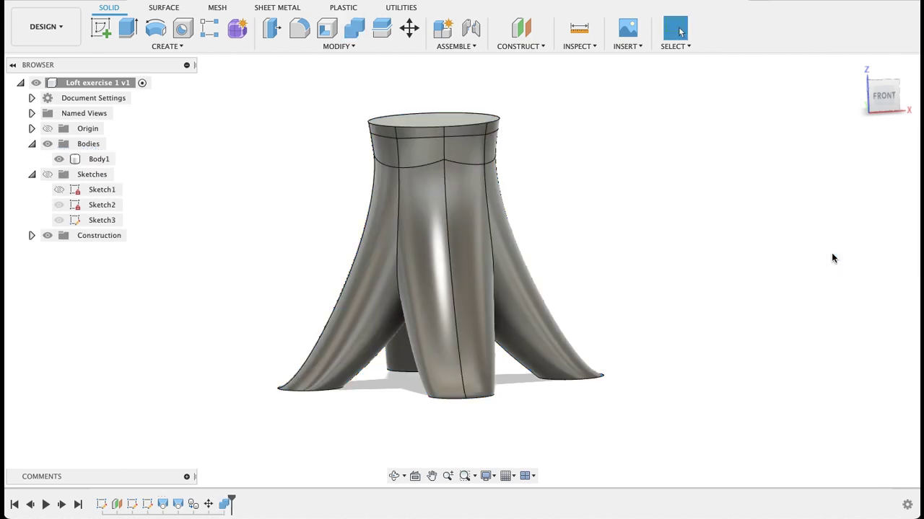
pyautogui.click(32, 145)
# Step: Sketch a tabletop circle on the base's top face, centered on the origin and extending beyond the four legs, and finish the sketch
pyautogui.keyDown('shift'); pyautogui.moveTo(744, 218); pyautogui.dragTo(749, 268, button='middle'); pyautogui.keyUp('shift')
pyautogui.click(105, 31)
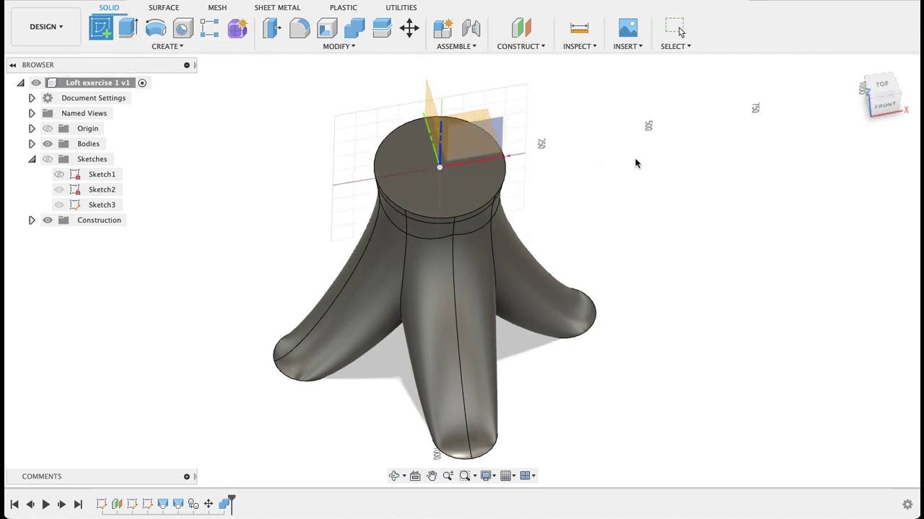
pyautogui.keyDown('shift'); pyautogui.moveTo(671, 135); pyautogui.dragTo(658, 196, button='middle'); pyautogui.keyUp('shift')
pyautogui.click(444, 192)
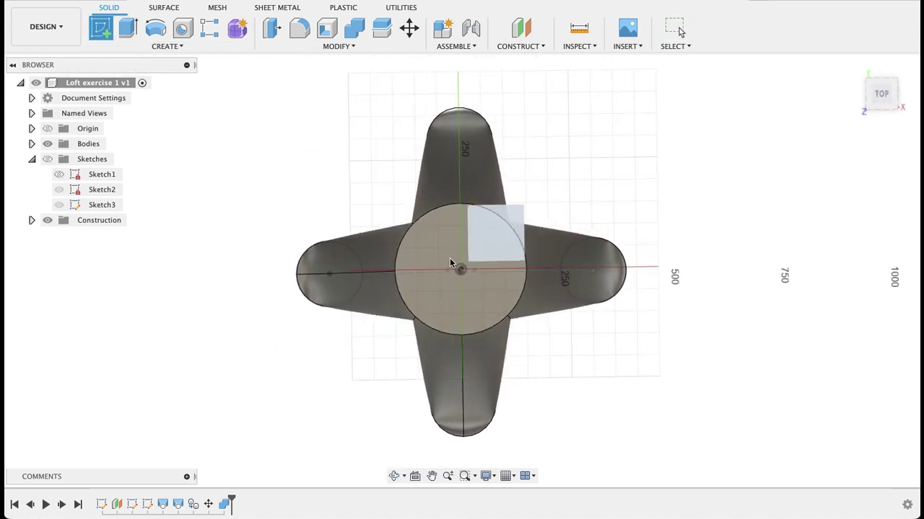
pyautogui.press('c')
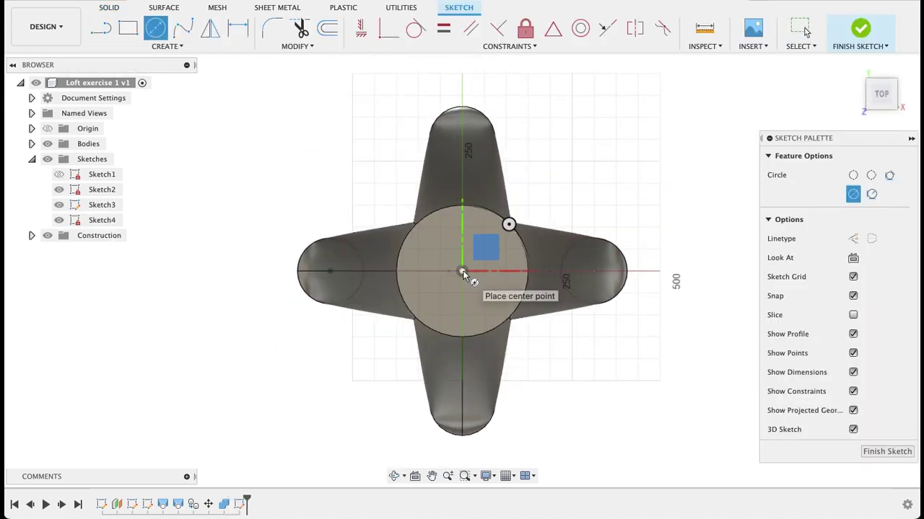
pyautogui.click(463, 272)
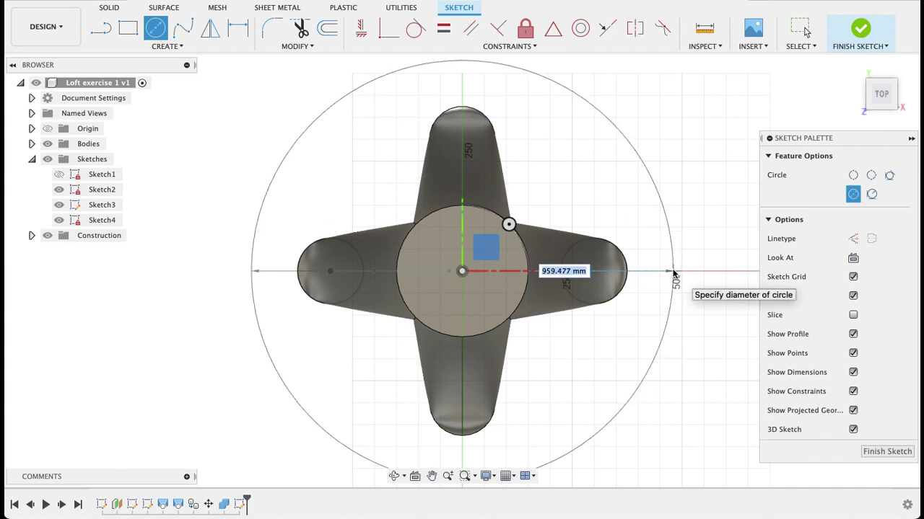
pyautogui.press('Return')
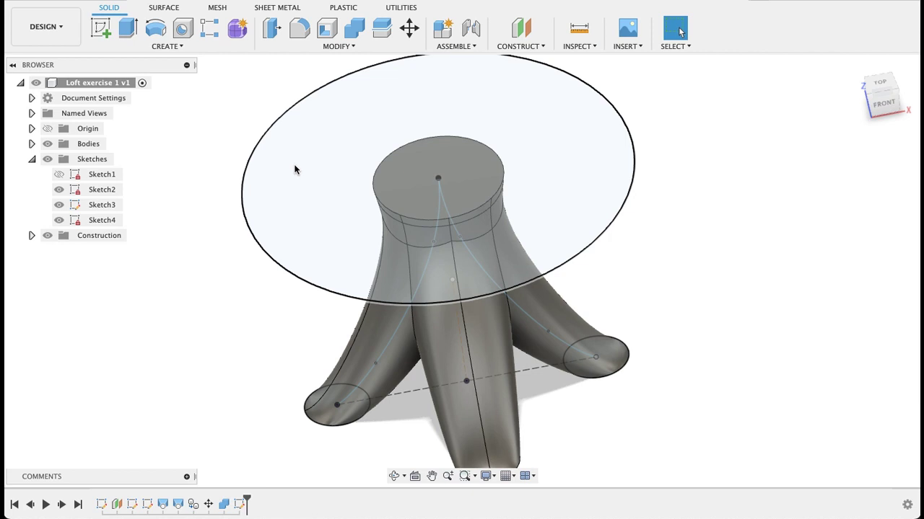
# Step: Extrude the tabletop circle 50 mm upward and join it to the legs
pyautogui.click(128, 27)
pyautogui.click(433, 170)
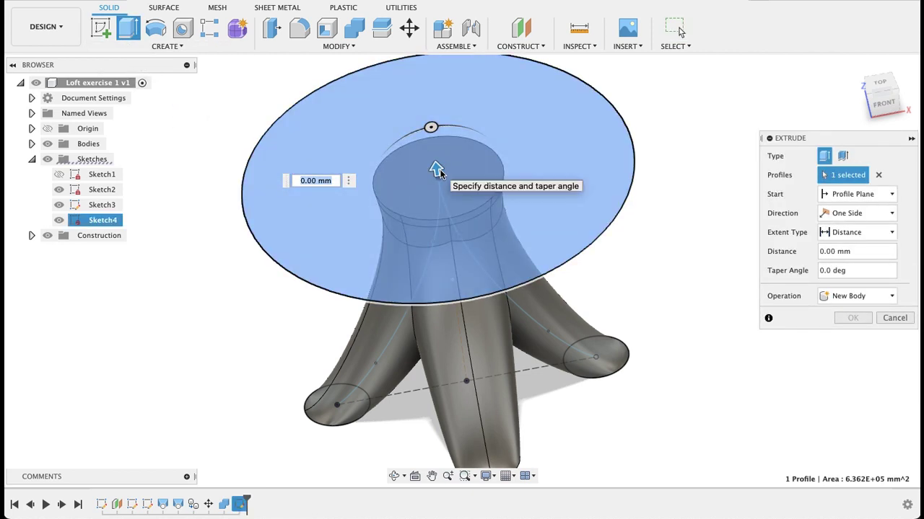
pyautogui.write('50')
pyautogui.press('Return')
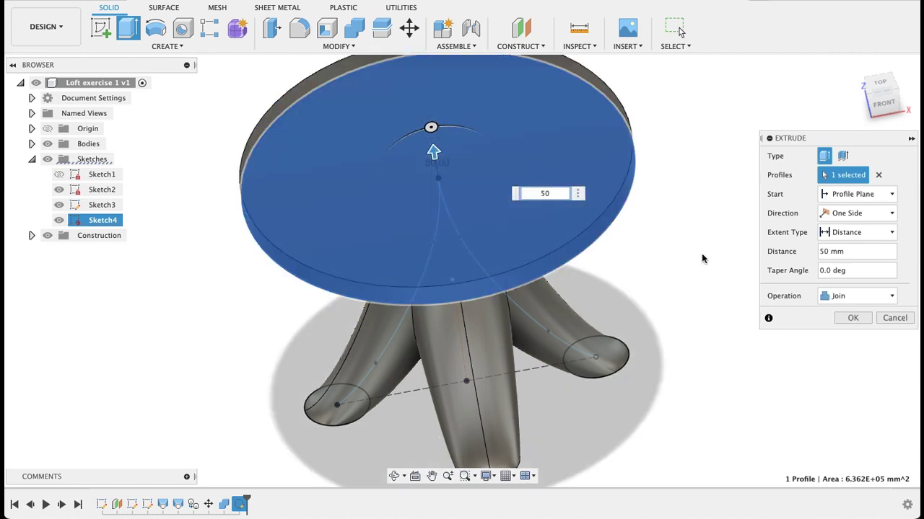
pyautogui.click(850, 318)
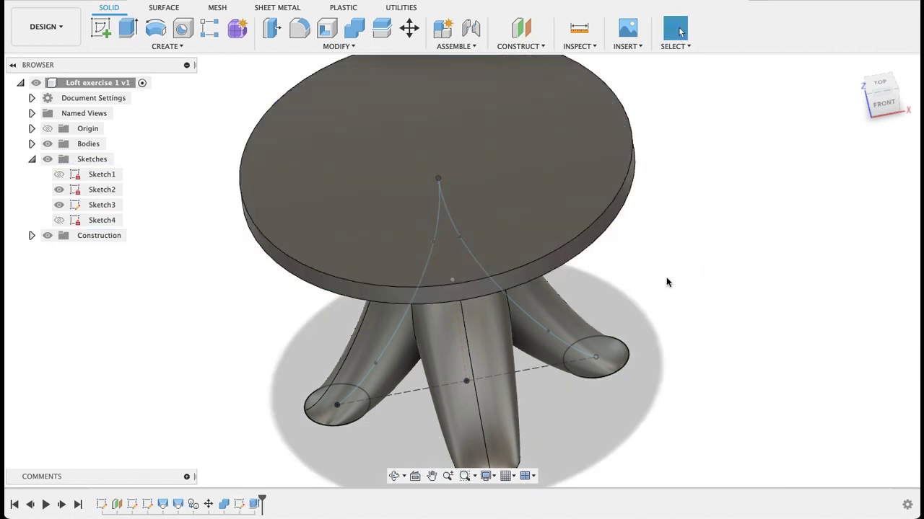
# Step: Fillet the tabletop's upper and lower faces with a constant 25 mm radius to round the rim
pyautogui.keyDown('shift'); pyautogui.moveTo(668, 282); pyautogui.dragTo(760, 239, button='middle'); pyautogui.keyUp('shift')
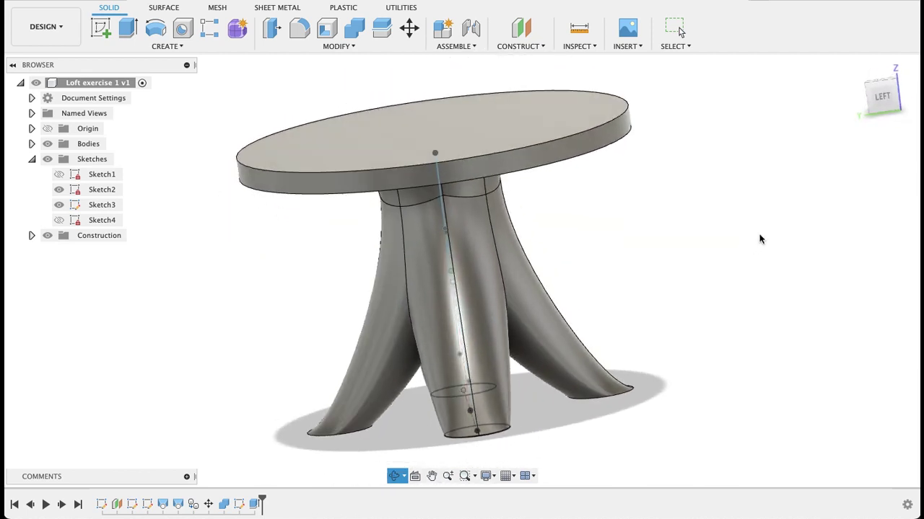
pyautogui.click(300, 29)
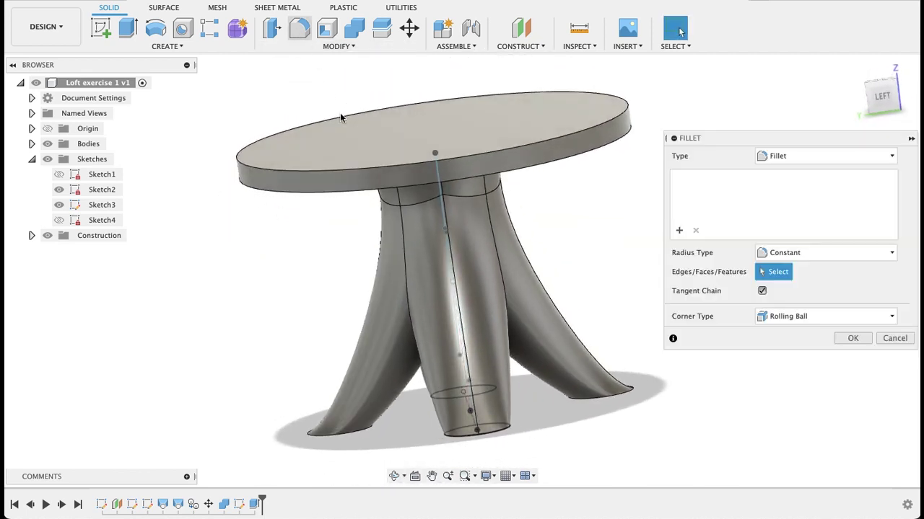
pyautogui.click(355, 154)
pyautogui.keyDown('shift'); pyautogui.moveTo(361, 217); pyautogui.dragTo(307, 175, button='middle'); pyautogui.keyUp('shift')
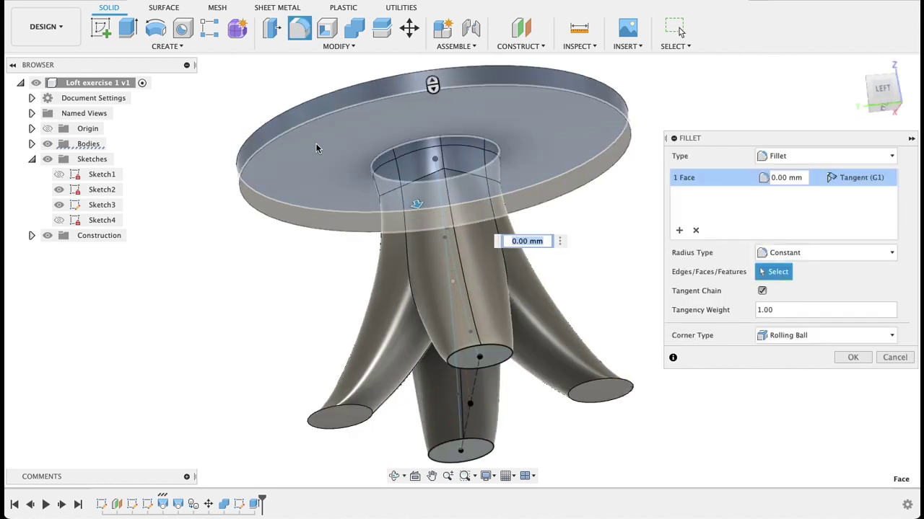
pyautogui.click(315, 148)
pyautogui.keyDown('shift'); pyautogui.moveTo(608, 221); pyautogui.dragTo(605, 242, button='middle'); pyautogui.keyUp('shift')
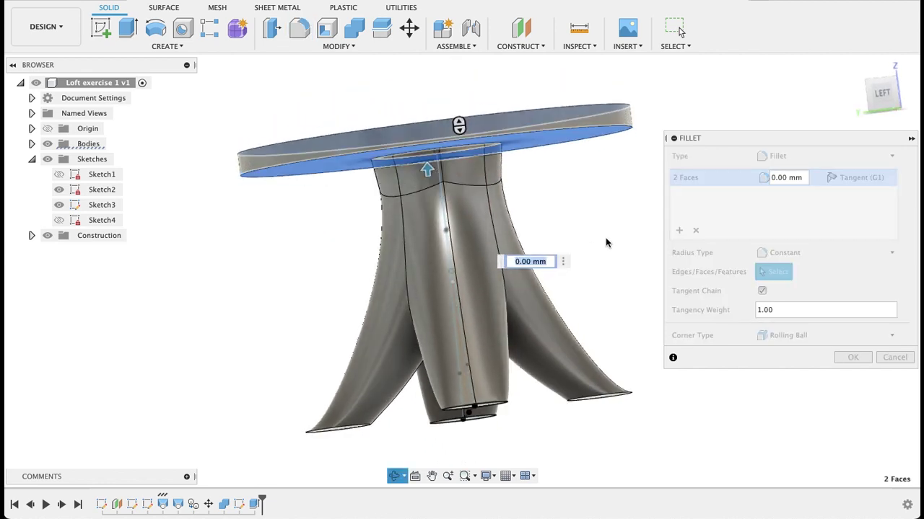
pyautogui.write('25')
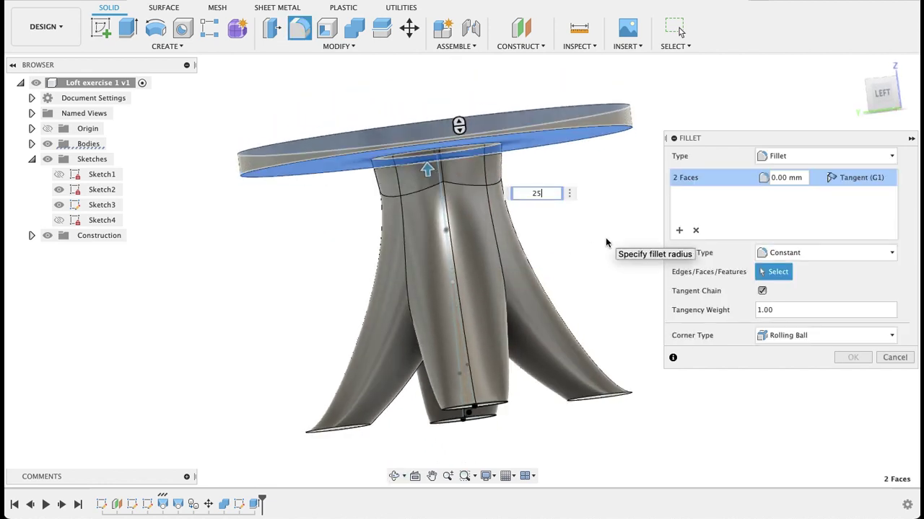
pyautogui.press('Return')
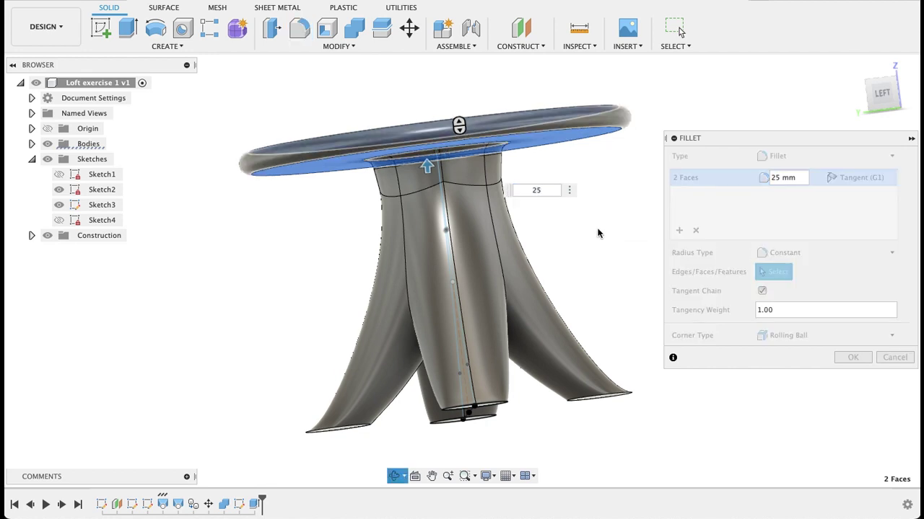
pyautogui.keyDown('shift'); pyautogui.moveTo(597, 233); pyautogui.dragTo(600, 254, button='middle'); pyautogui.keyUp('shift')
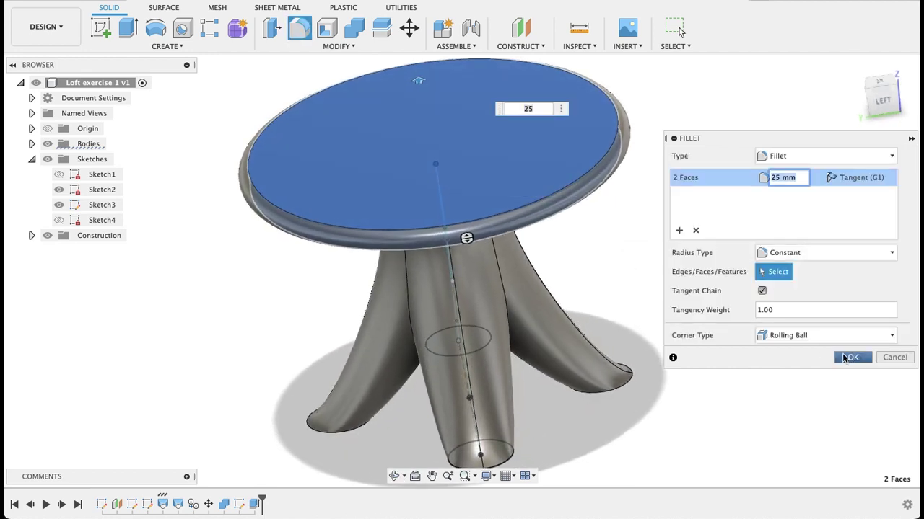
pyautogui.press('Return')
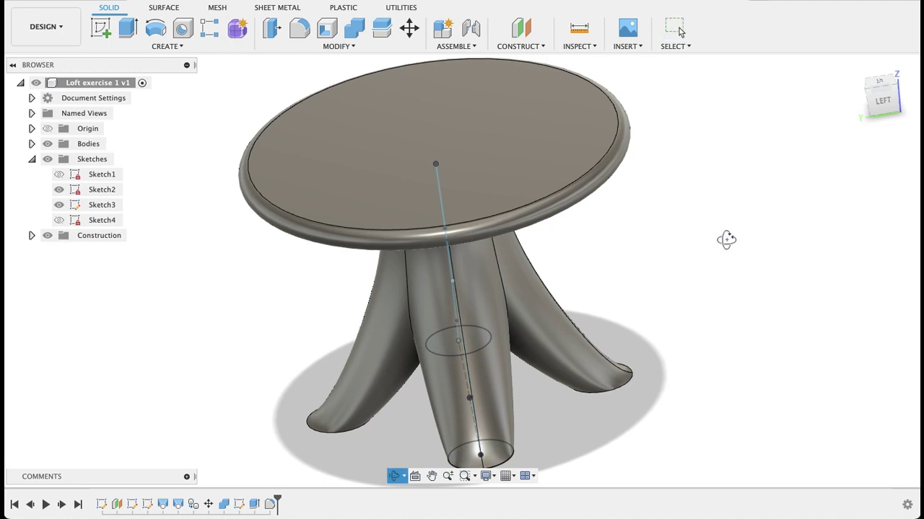
# Step: Hide the whole Sketches folder and inspect the finished table from several sides
pyautogui.keyDown('shift'); pyautogui.moveTo(726, 239); pyautogui.dragTo(751, 249, button='middle'); pyautogui.keyUp('shift')
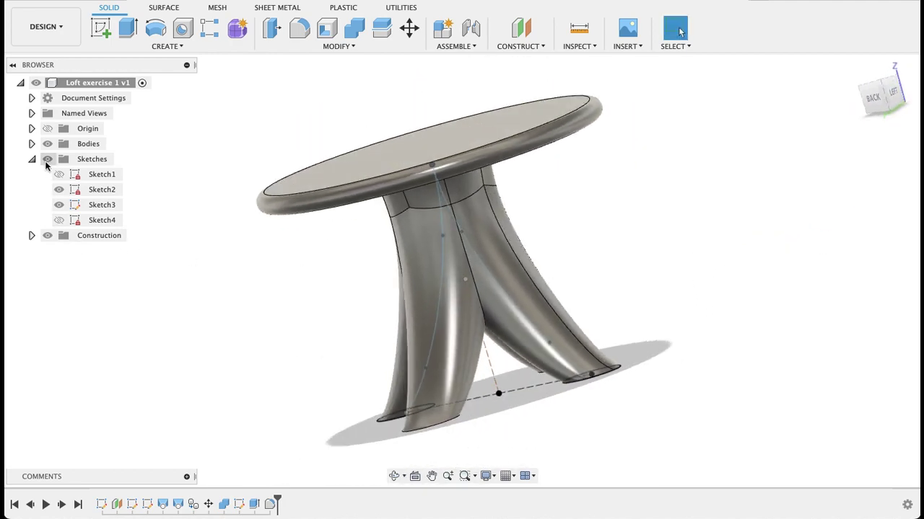
pyautogui.keyDown('shift'); pyautogui.moveTo(364, 276); pyautogui.dragTo(282, 274, button='middle'); pyautogui.keyUp('shift')
pyautogui.scroll(-5, 284, 272)
pyautogui.keyDown('shift'); pyautogui.moveTo(513, 274); pyautogui.dragTo(698, 264, button='middle'); pyautogui.keyUp('shift')
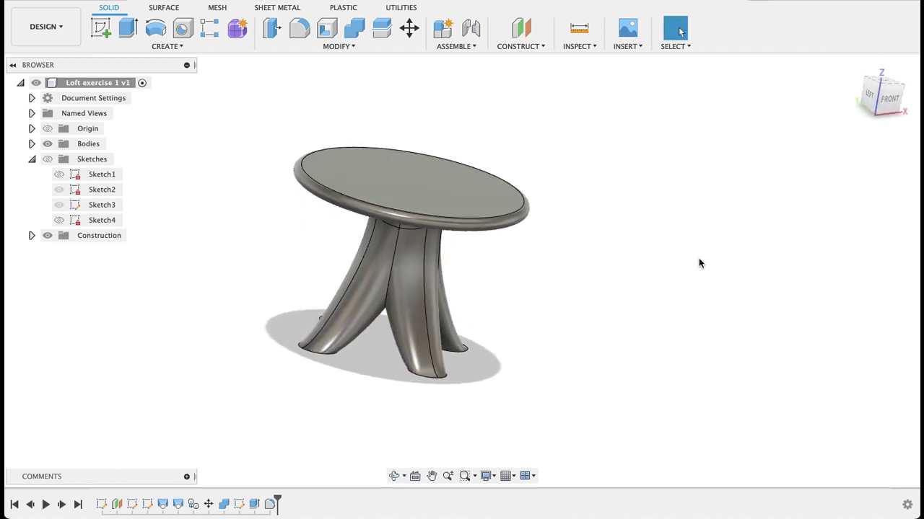
pyautogui.moveTo(472, 284); pyautogui.dragTo(587, 267, button='middle')
pyautogui.keyDown('shift'); pyautogui.moveTo(649, 286); pyautogui.dragTo(251, 396, button='middle'); pyautogui.keyUp('shift')
pyautogui.press('Escape')
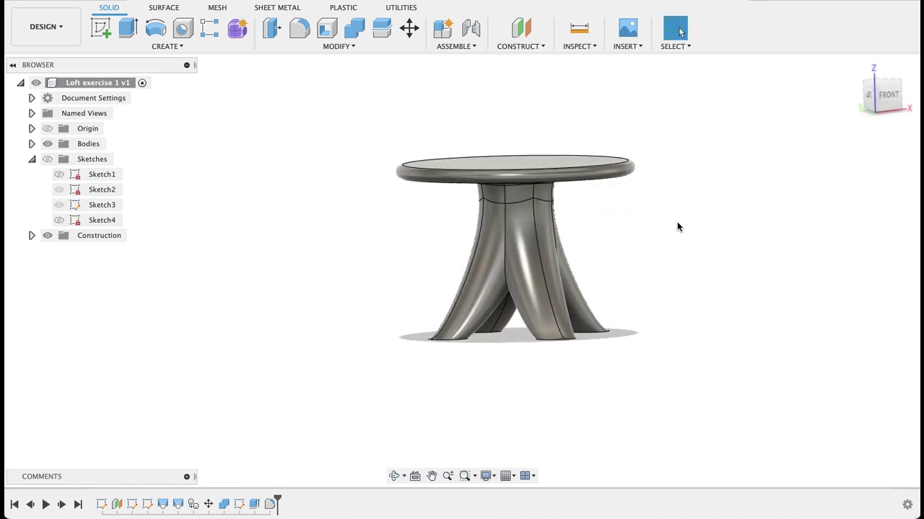